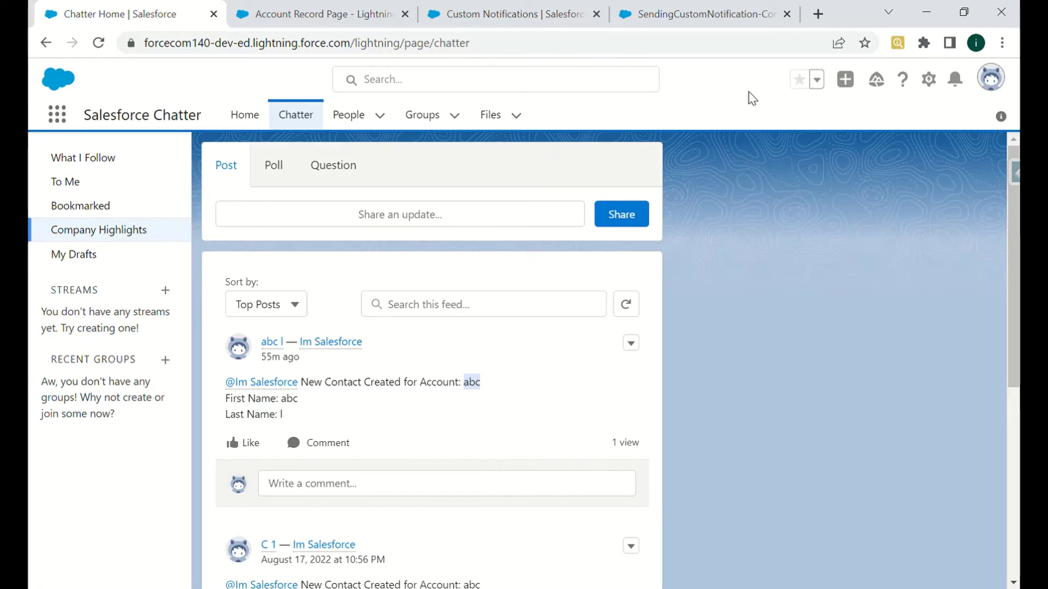
Step: Open the account record from the newest new-contact notification, and review the notification list again
left_click(955, 80)
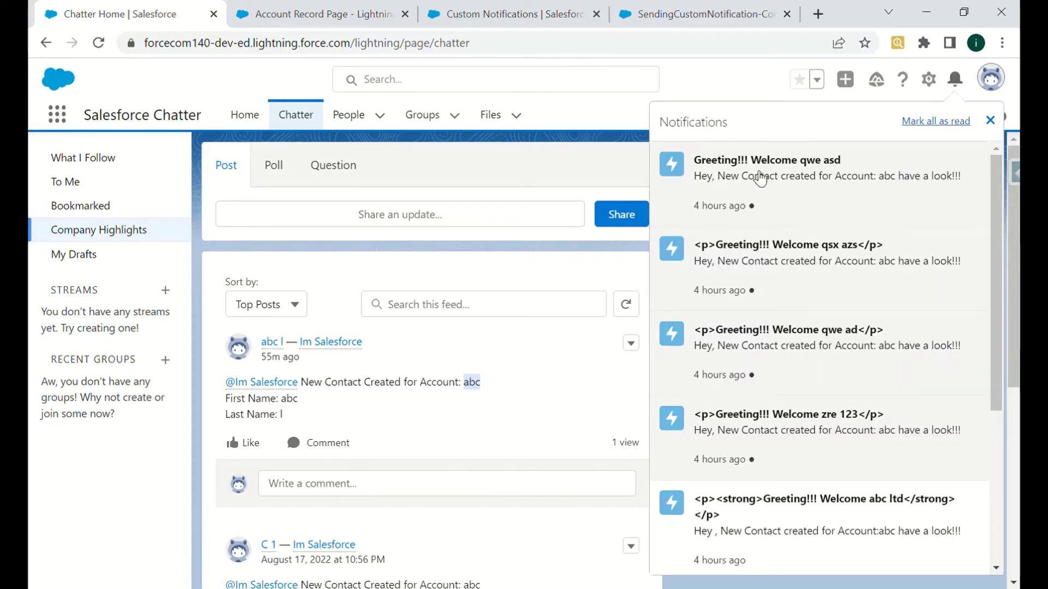
left_click(778, 174)
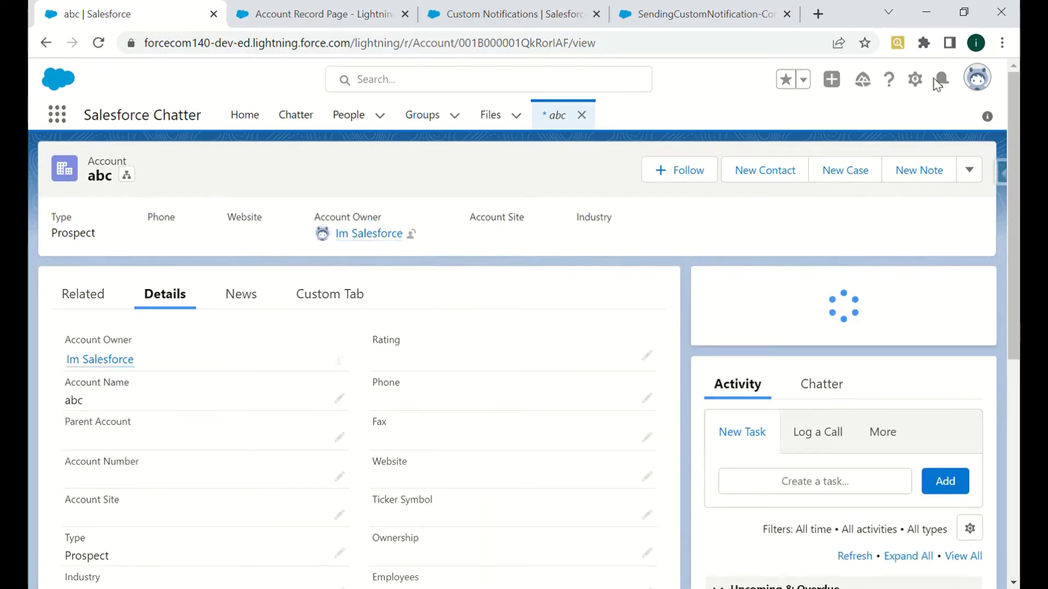
left_click(938, 81)
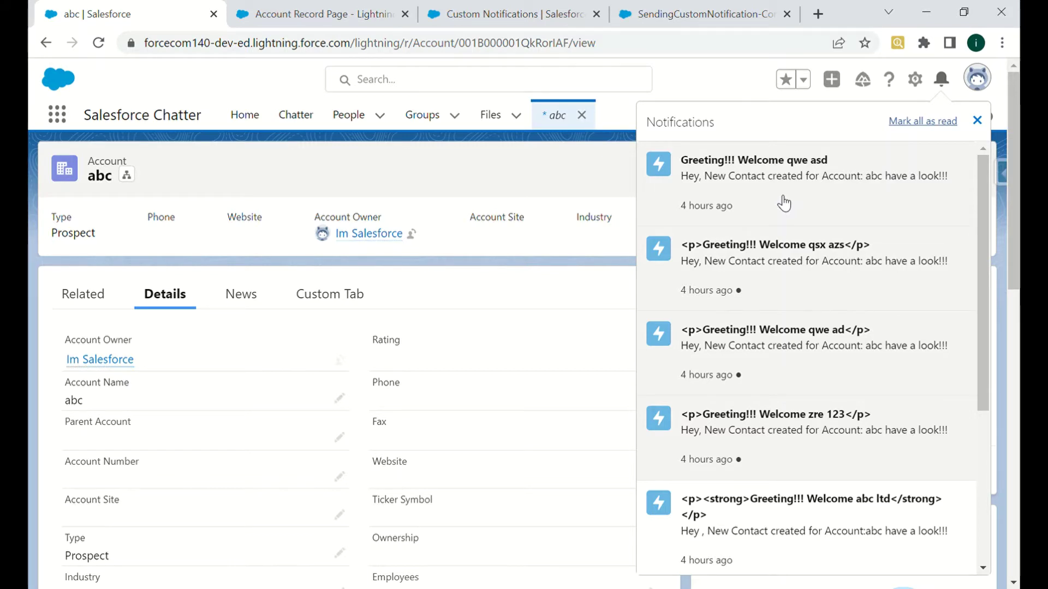
left_click(977, 120)
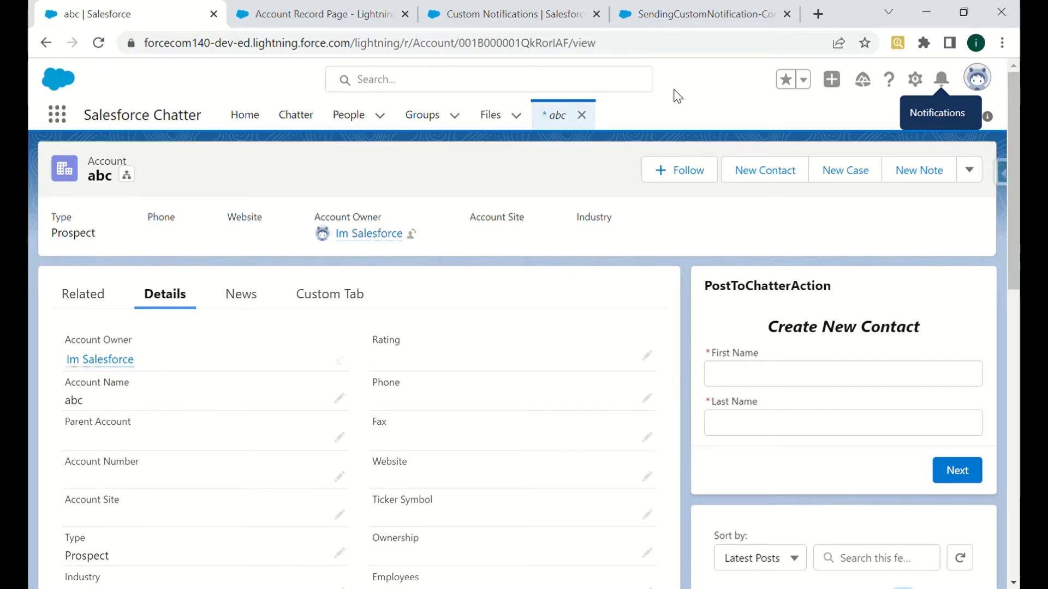
Step: Review the name, API name and supported channels of the NewContact custom notification type without changing them
left_click(573, 14)
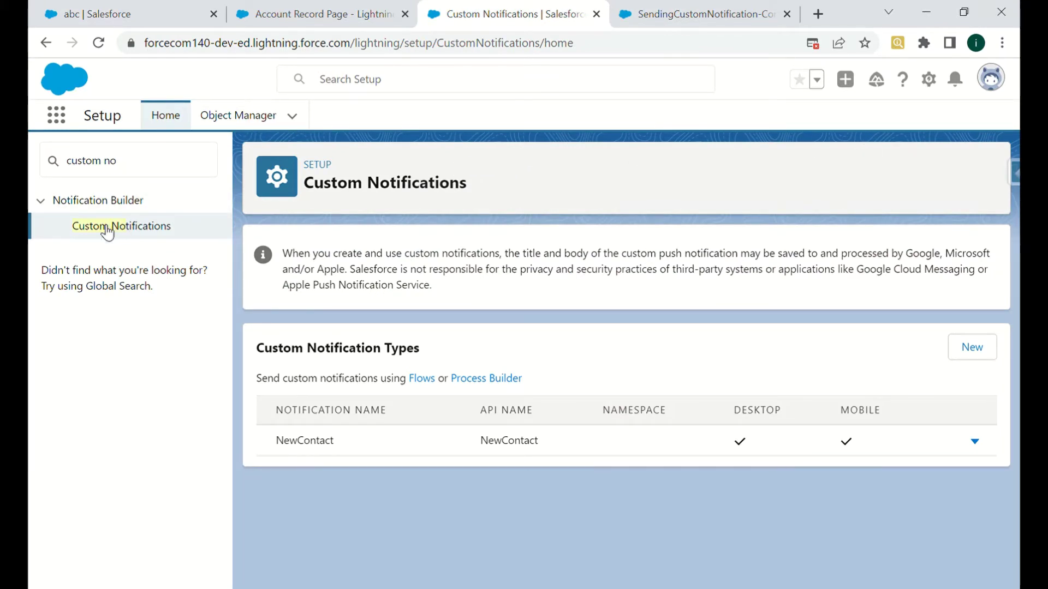
left_click(133, 228)
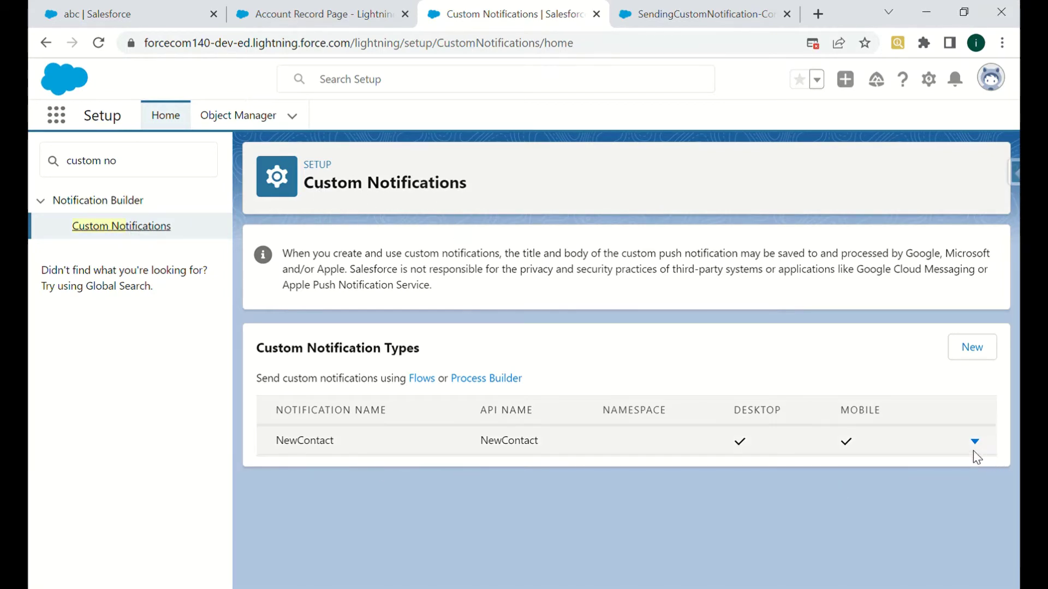
left_click(975, 443)
left_click(971, 474)
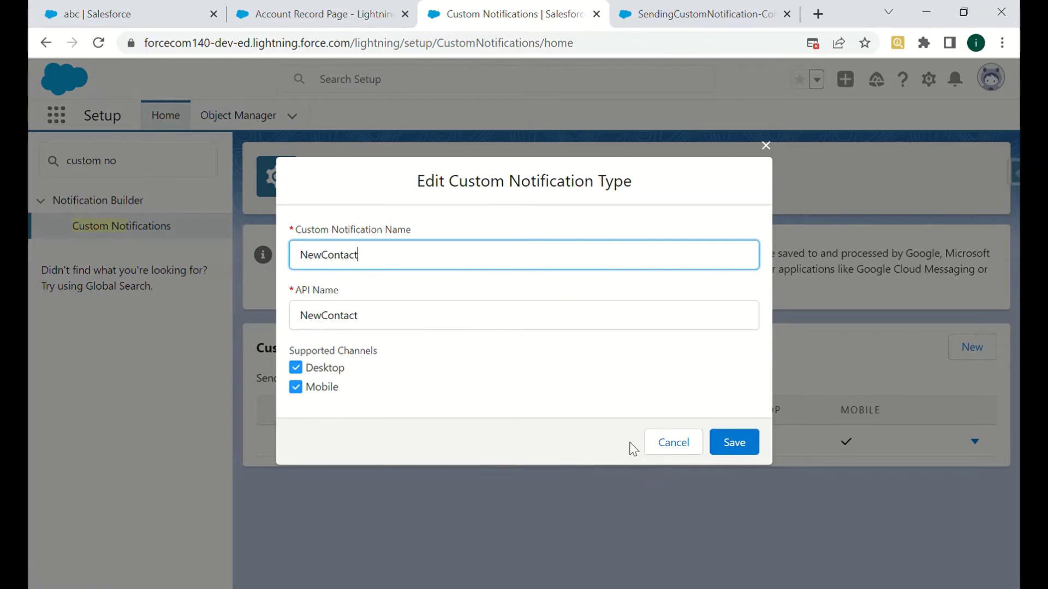
left_click(672, 443)
Step: Review the get_Custom_Notification element's filter and storage settings in the flow, comparing its filter value with the notification type's API name
left_click(759, 15)
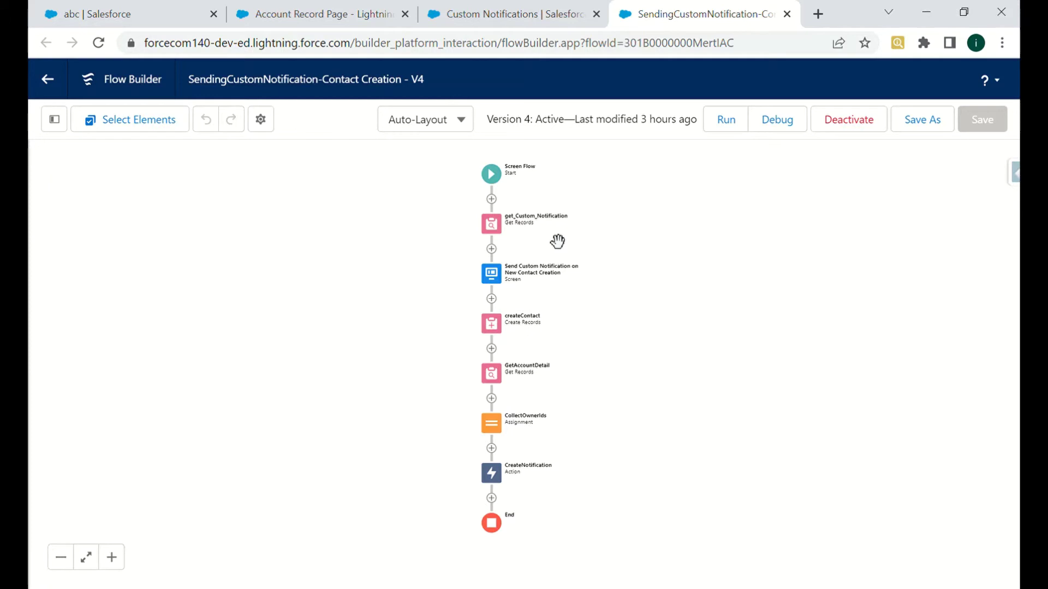
double_click(496, 226)
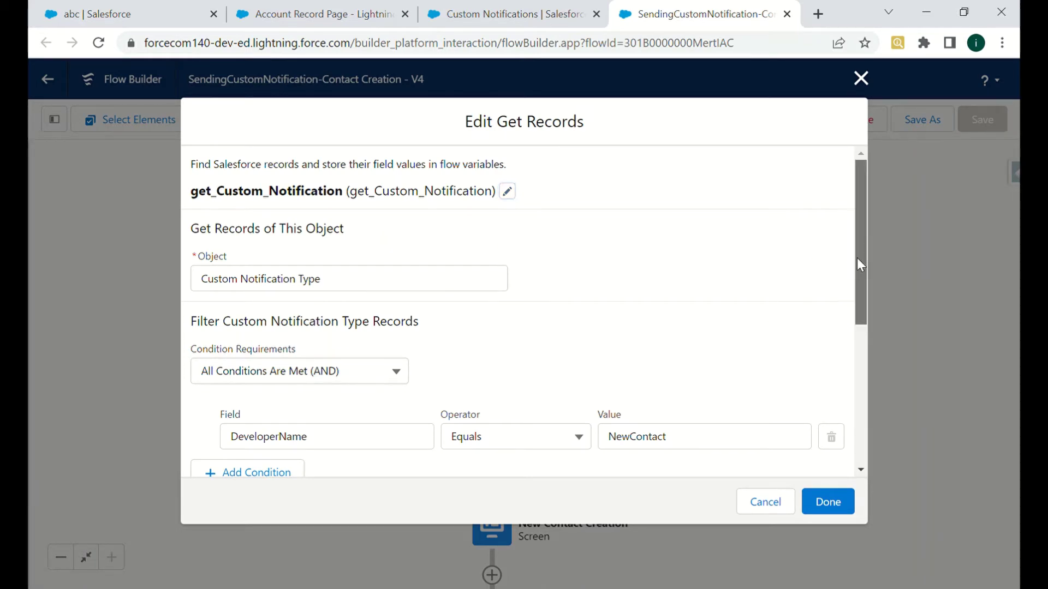
scroll(857, 258, "down", 1)
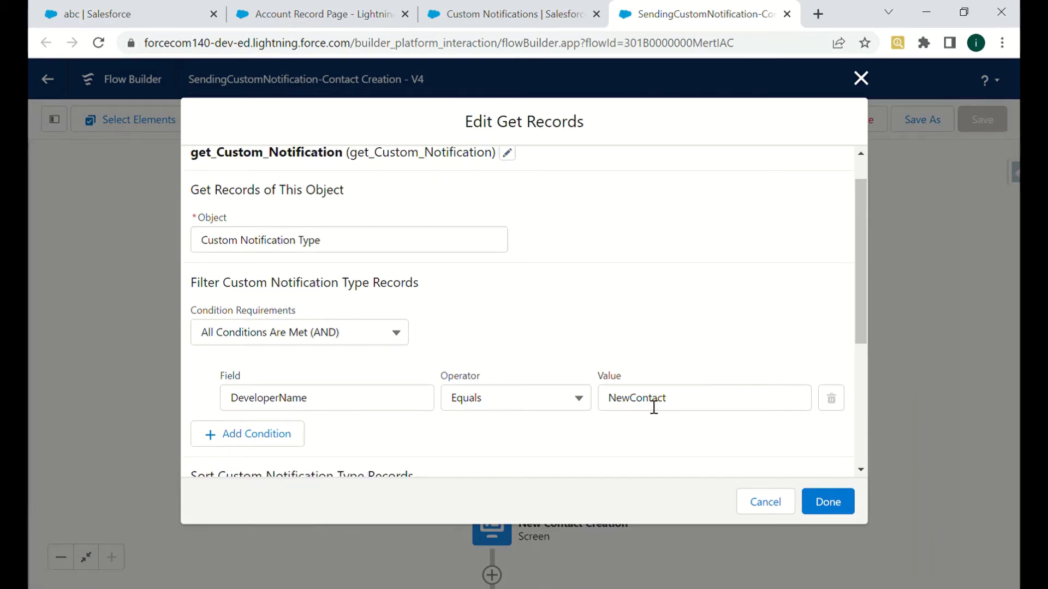
left_click(525, 21)
left_click_drag(541, 443, 479, 445)
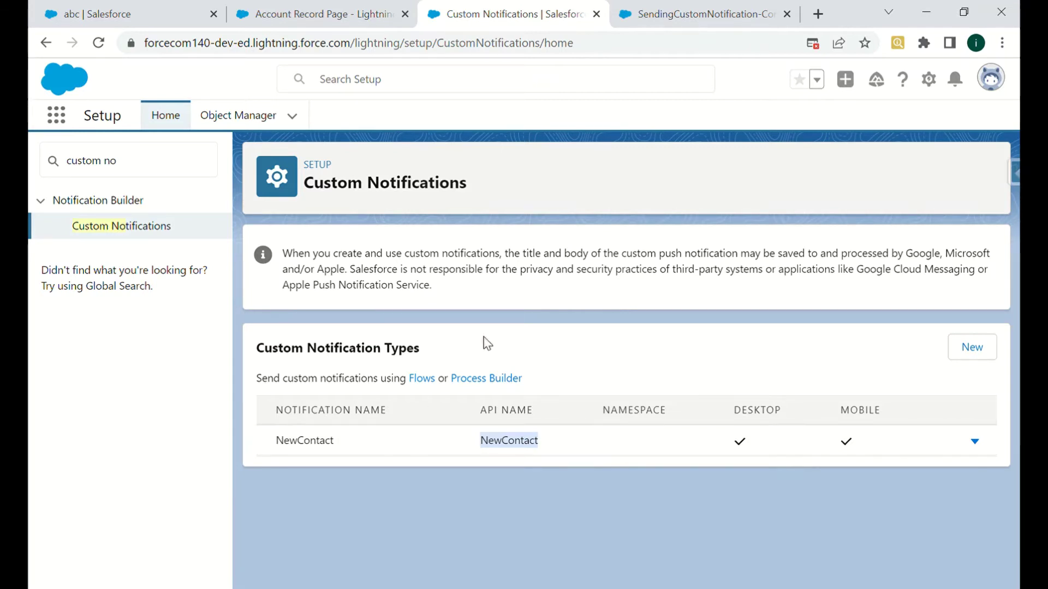
left_click(685, 11)
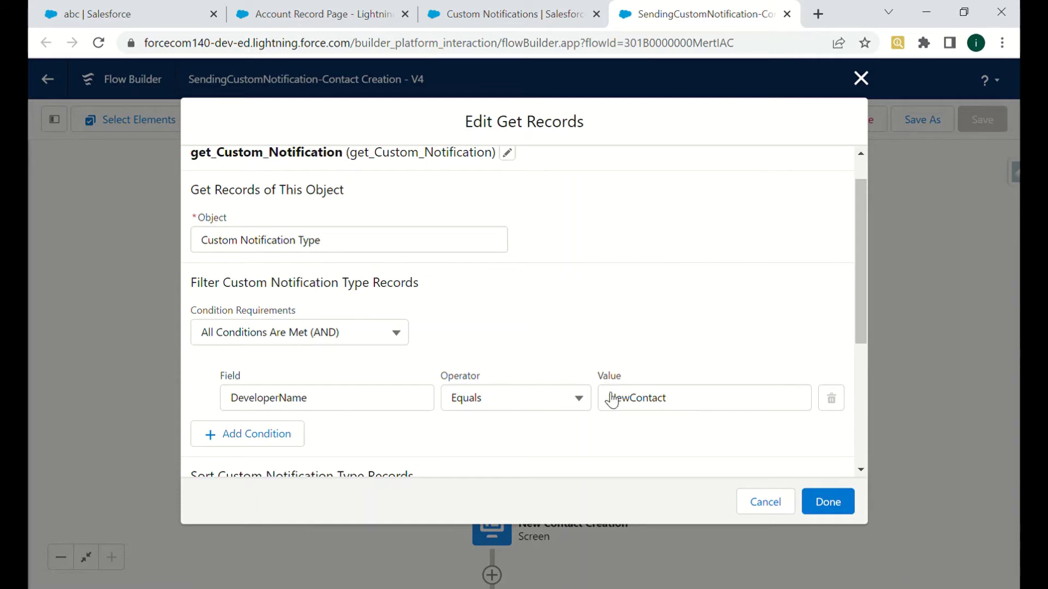
scroll(856, 317, "down", 2)
left_click_drag(853, 331, 854, 394)
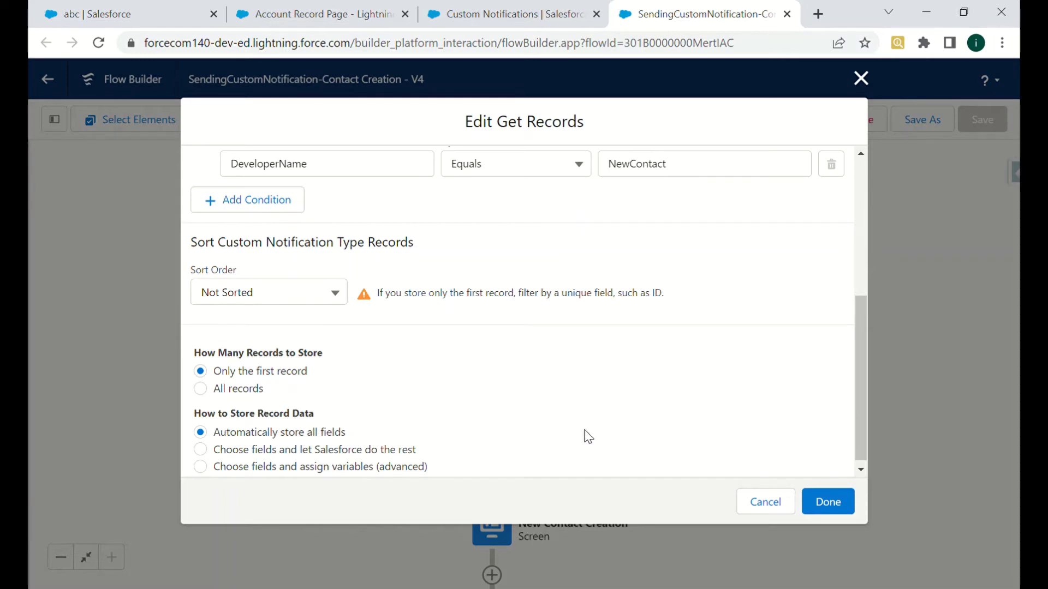
left_click(832, 500)
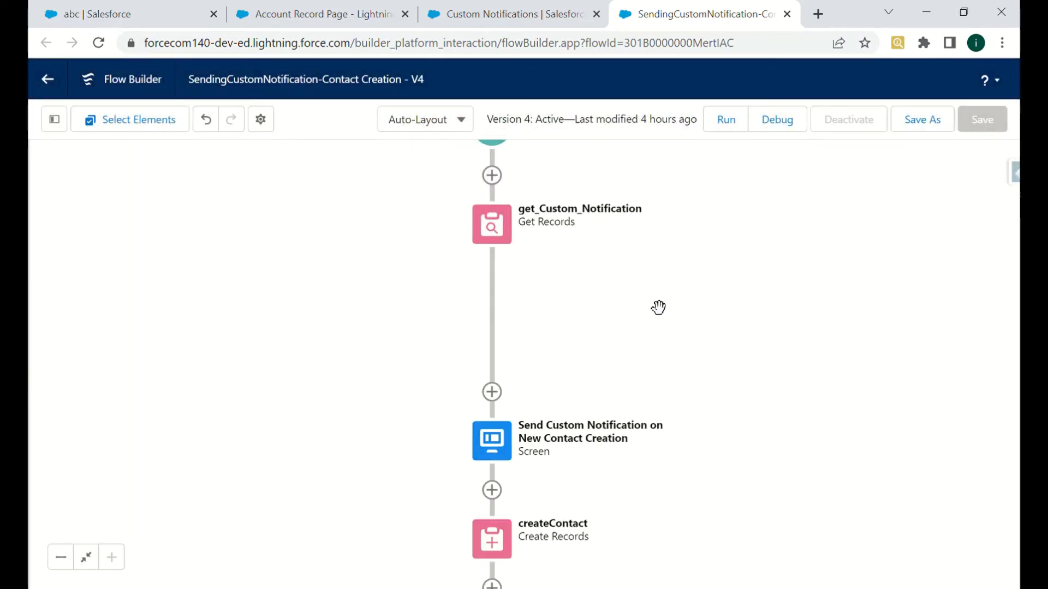
Step: Inspect the Send Custom Notification on New Contact Creation screen's components and the createContact element's object and field values
double_click(485, 327)
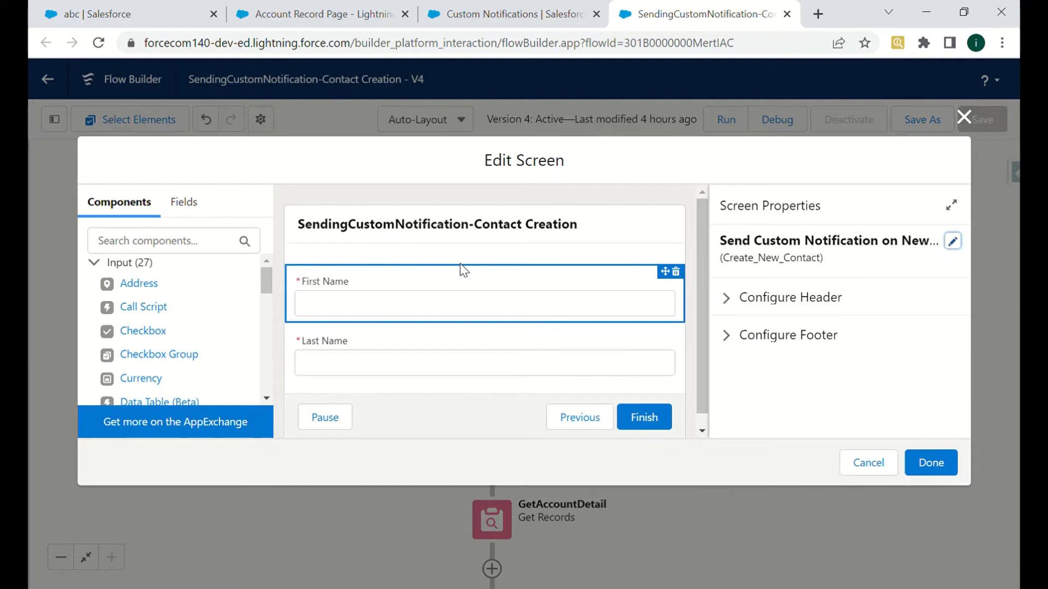
left_click(868, 463)
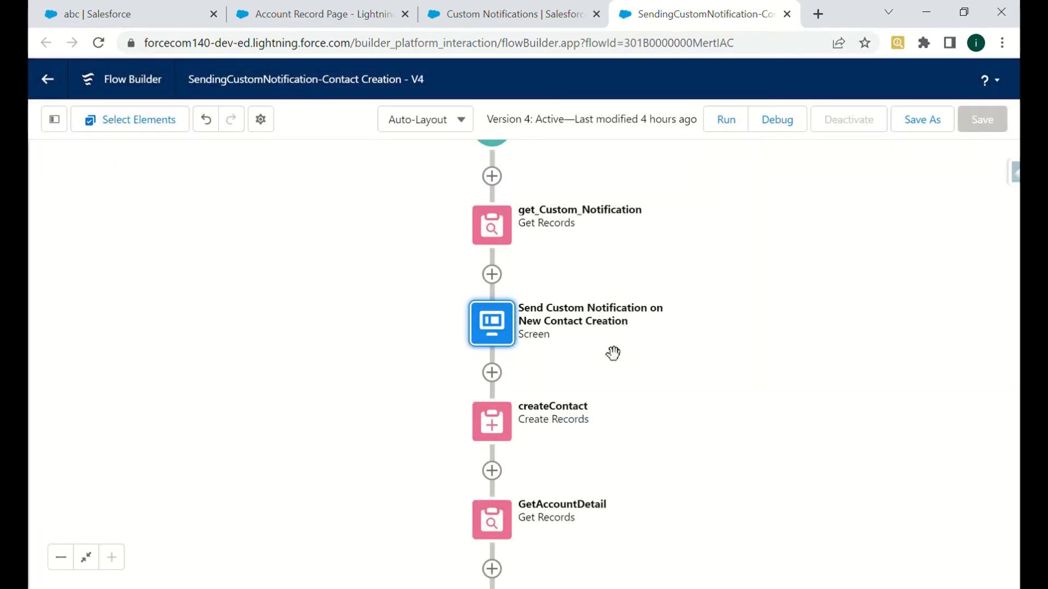
scroll(687, 382, "down", 2)
left_click(476, 365)
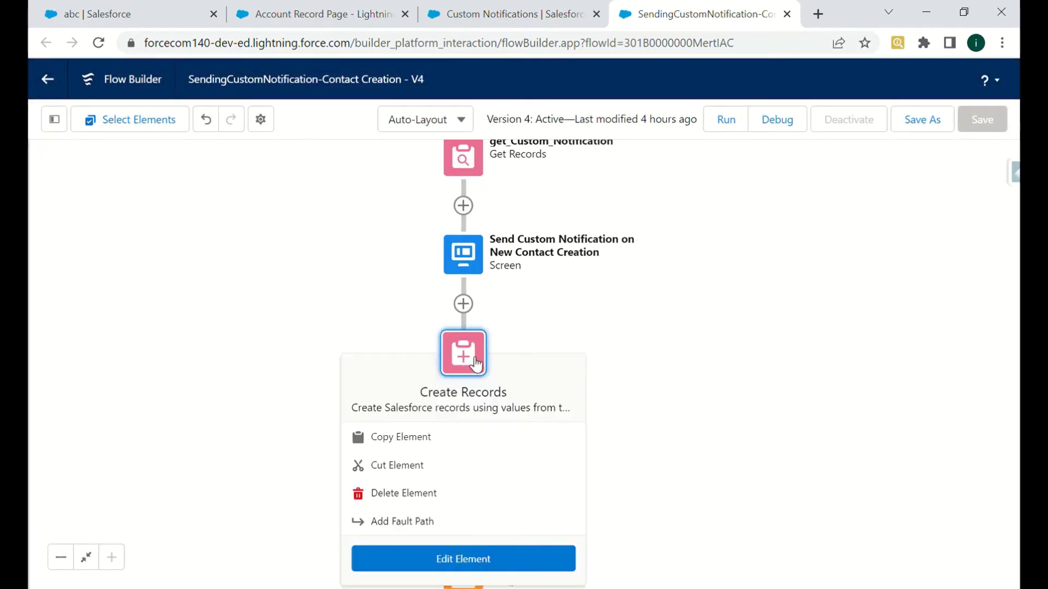
double_click(467, 359)
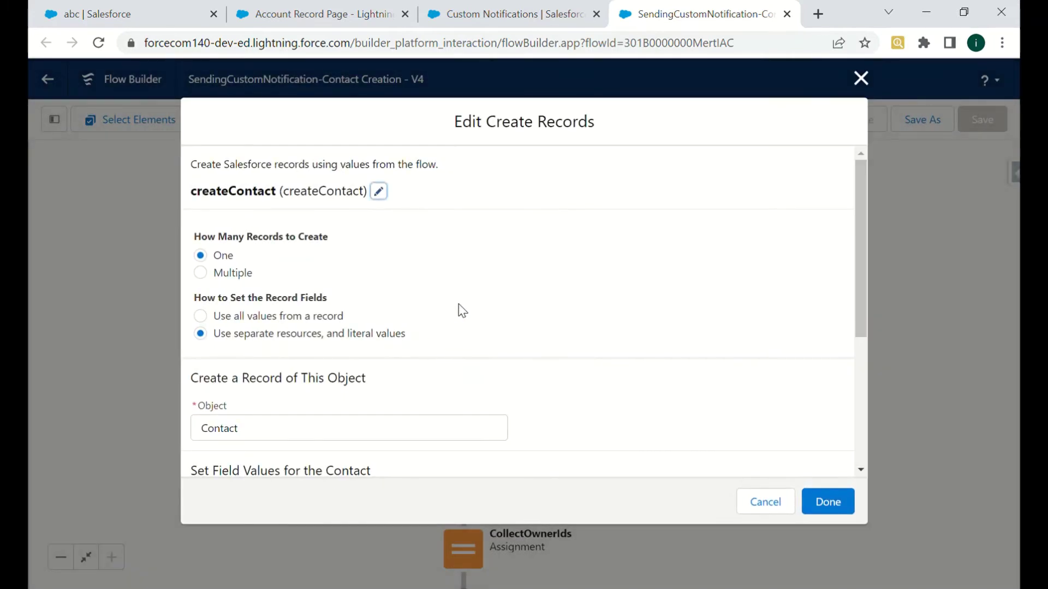
left_click_drag(858, 248, 864, 337)
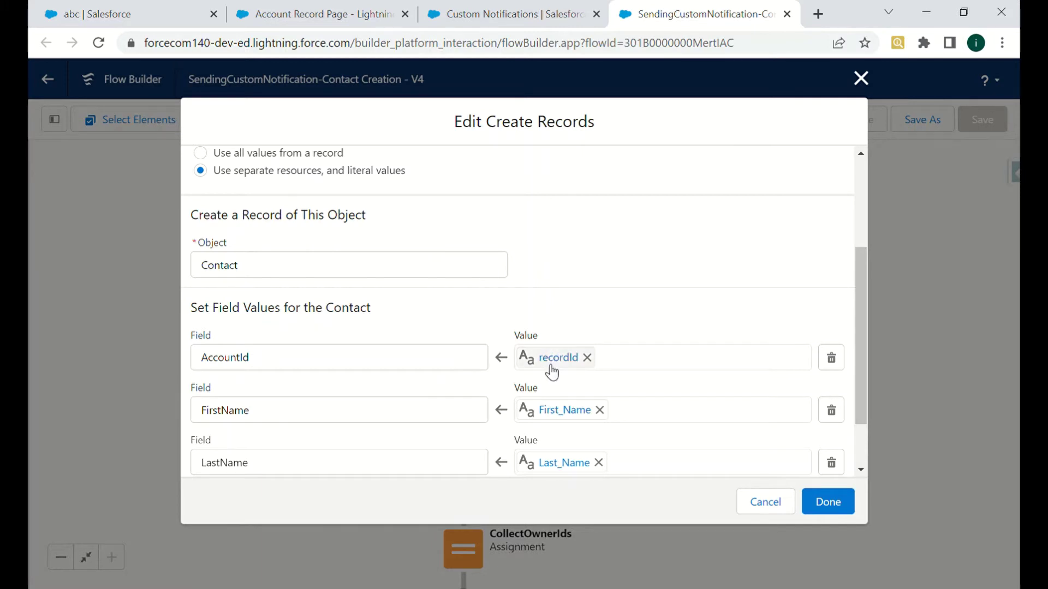
Step: Check the flow's recordId setting on the Account Record Page, and finish reviewing the createContact field values without changes
left_click(306, 14)
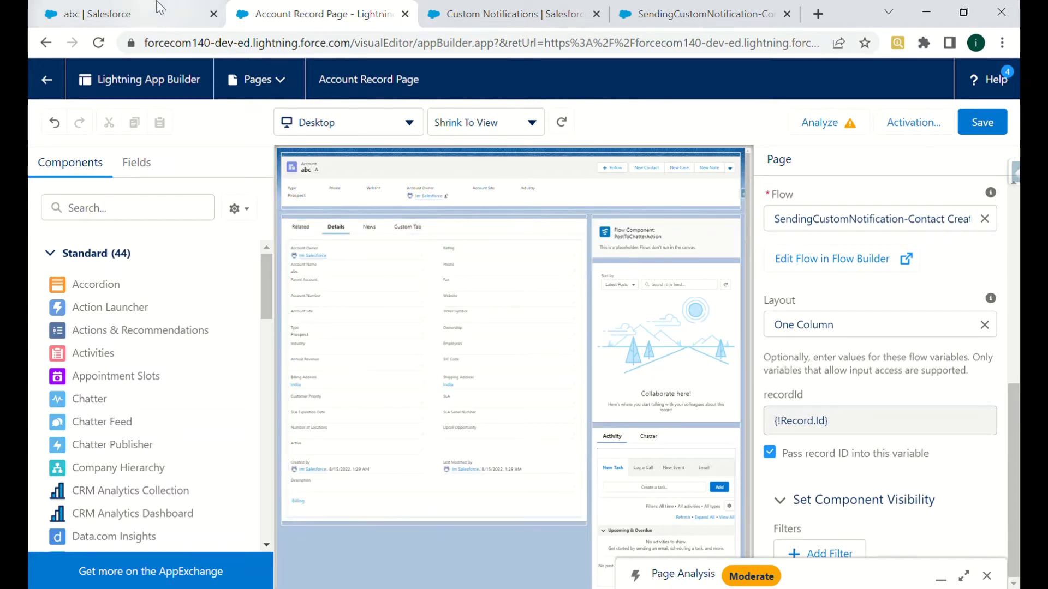
left_click(126, 13)
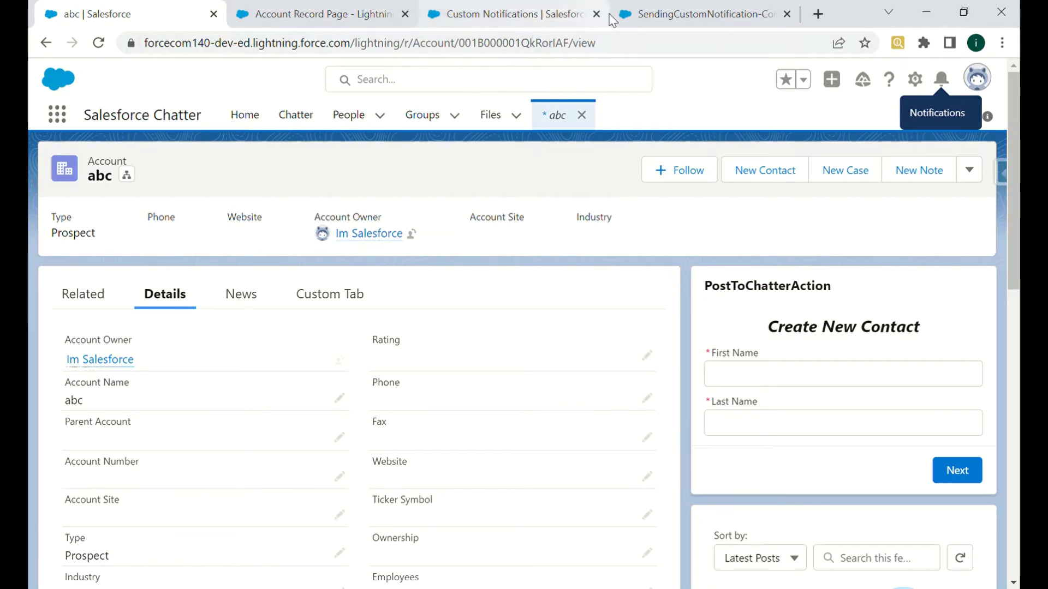
left_click(660, 11)
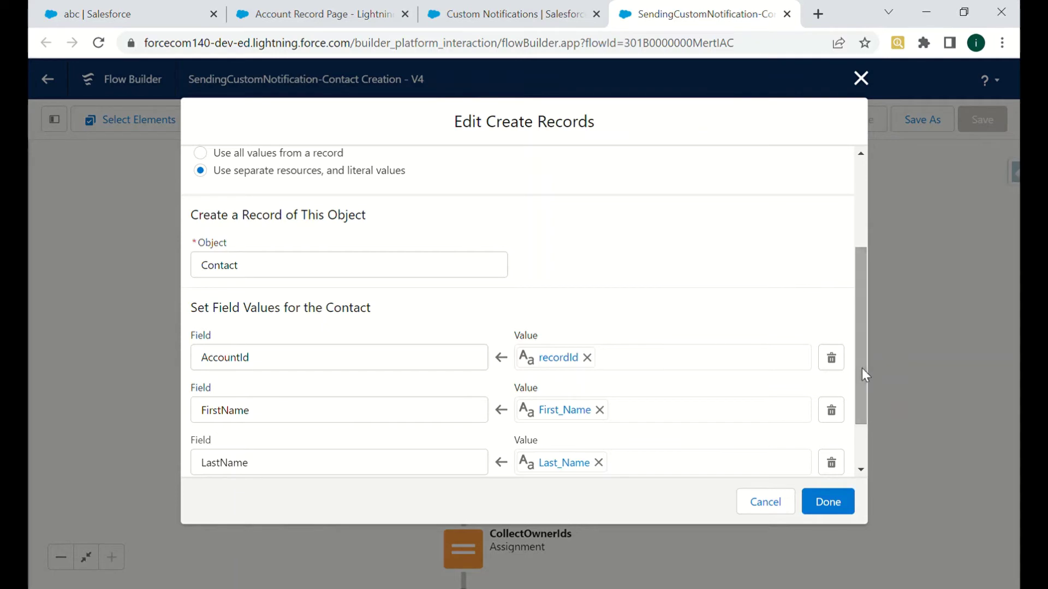
left_click_drag(862, 370, 867, 412)
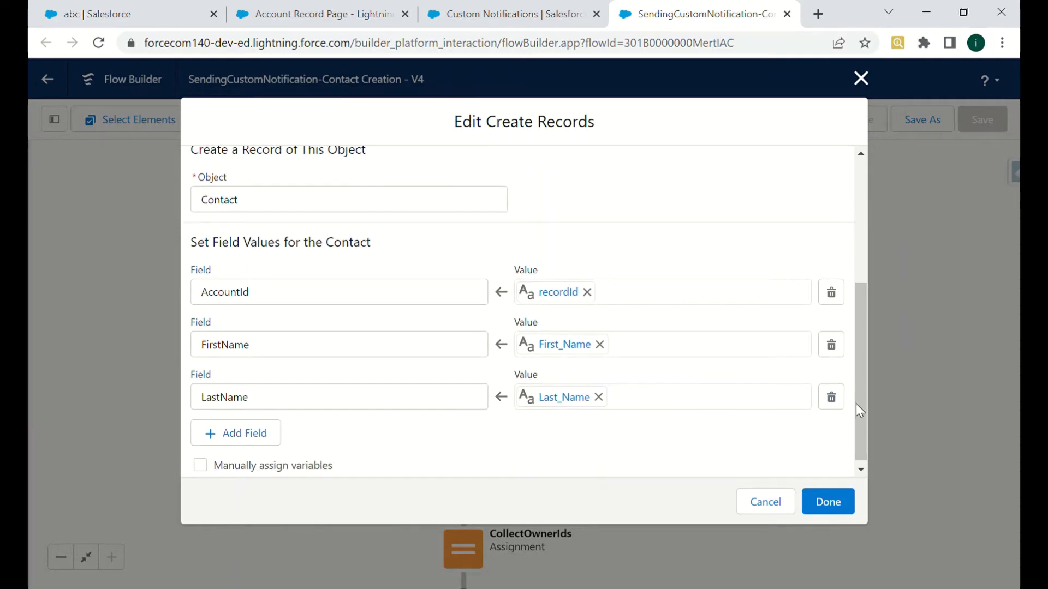
scroll(814, 466, "down", 1)
left_click(772, 504)
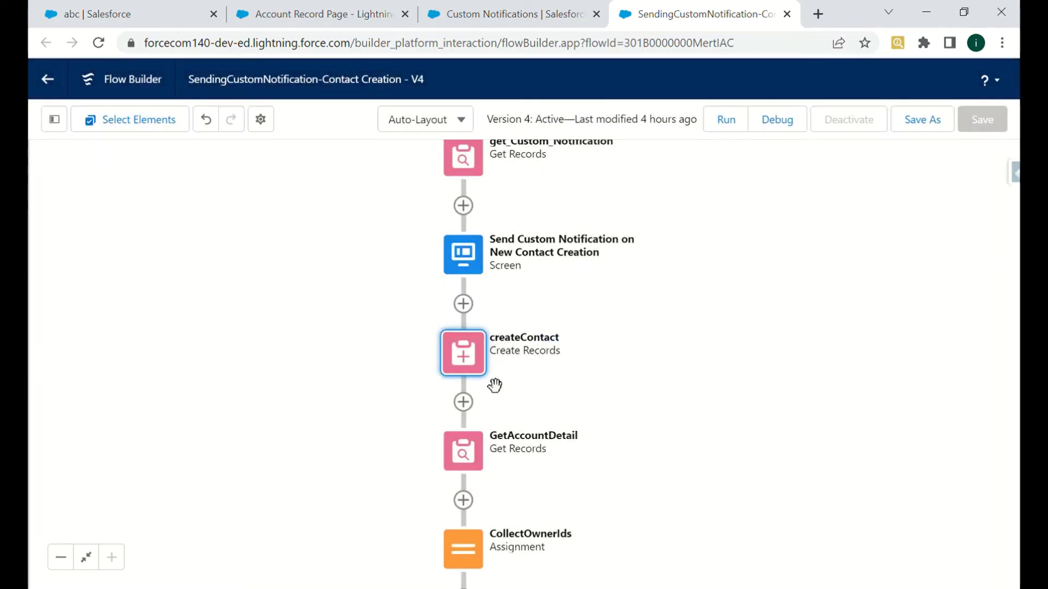
Step: Examine the GetAccountDetail element's account filter, sort order and record storage options without changing them
left_click_drag(748, 474, 734, 392)
left_click(461, 377)
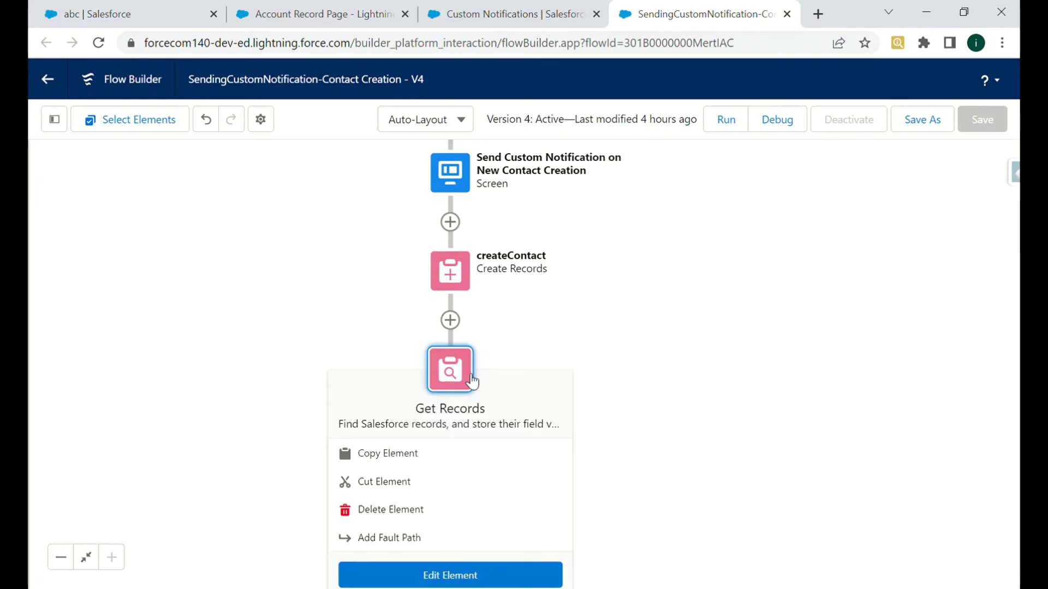
double_click(464, 377)
left_click_drag(855, 267, 867, 315)
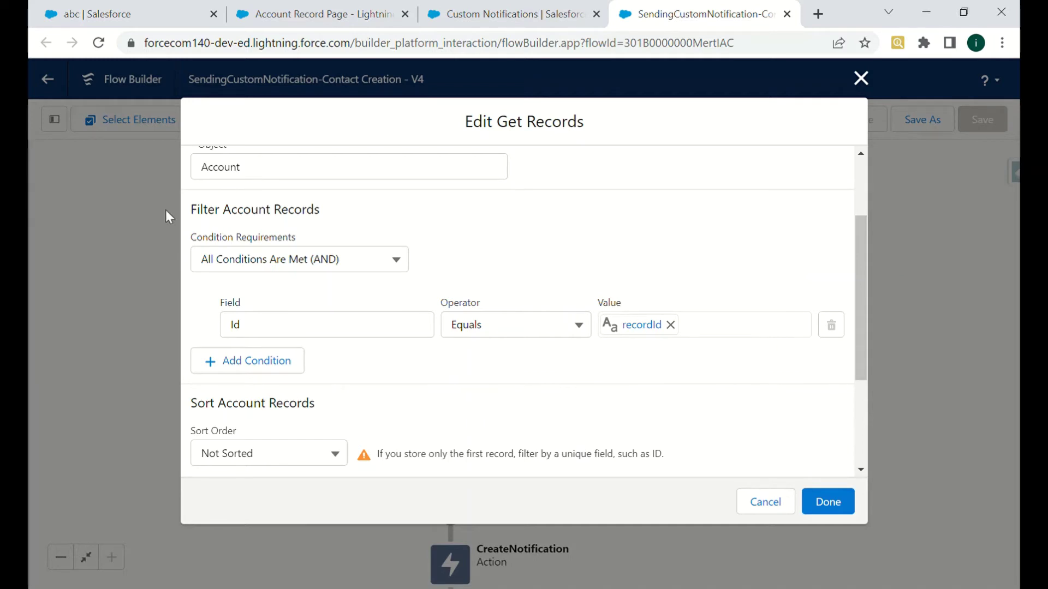
left_click_drag(859, 270, 849, 291)
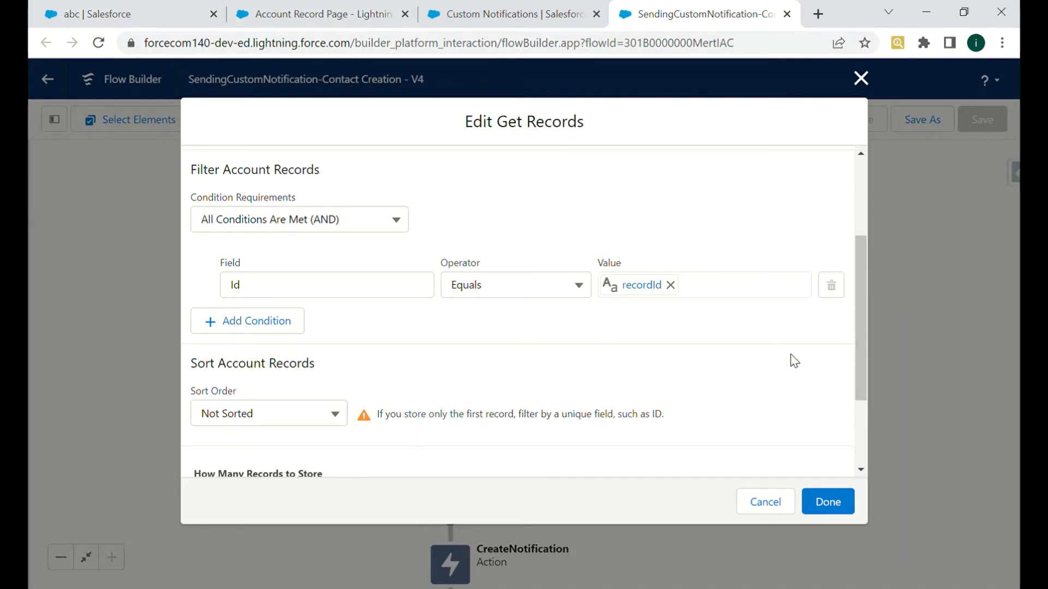
left_click_drag(856, 349, 857, 412)
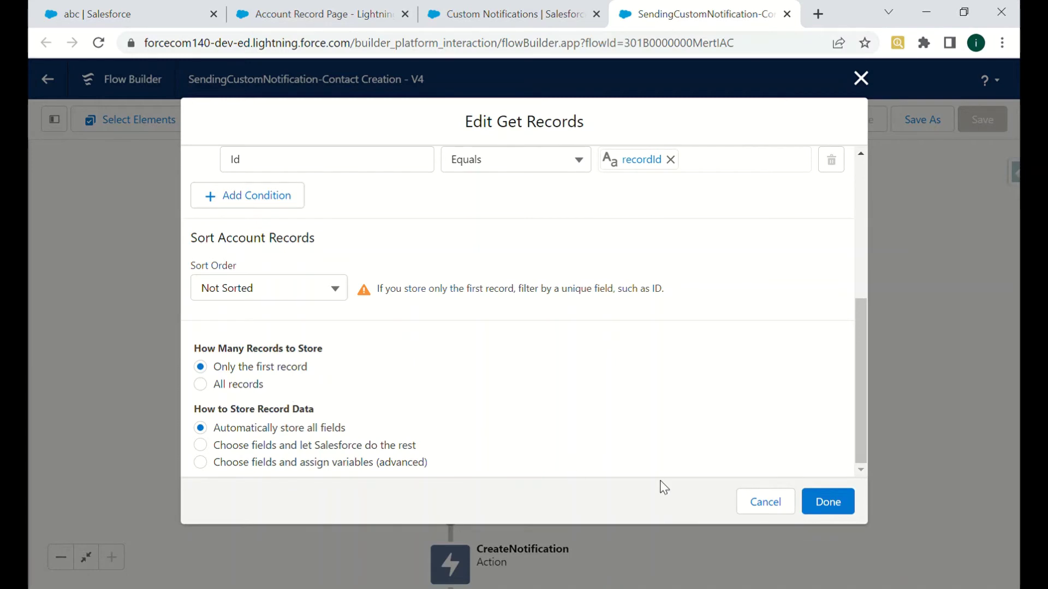
left_click(765, 503)
Step: Review the variable, operator and value used in the CollectOwnerIds assignment
scroll(711, 424, "down", 2)
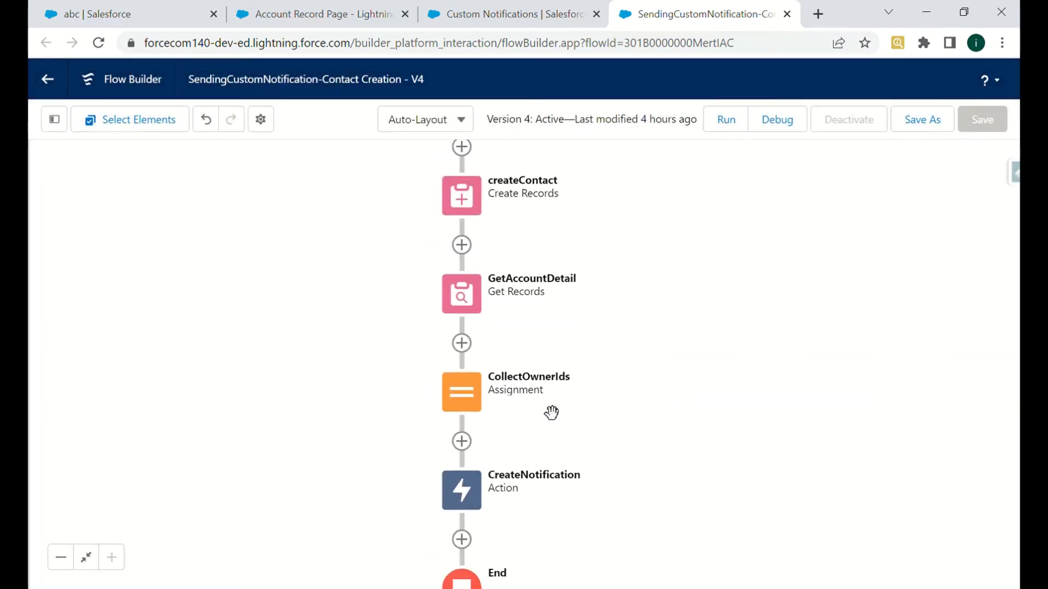
double_click(471, 391)
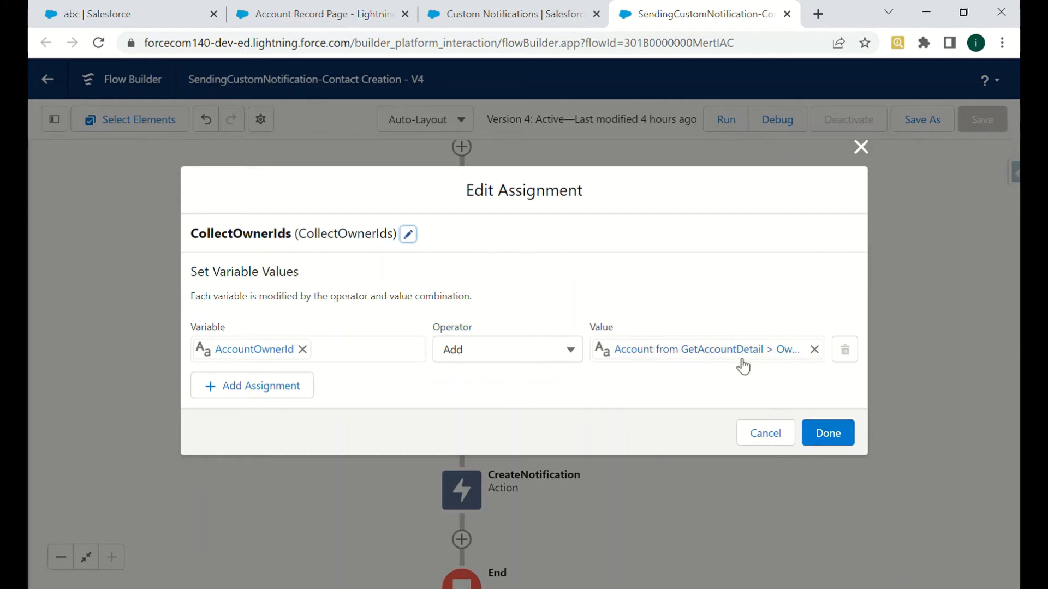
left_click(829, 442)
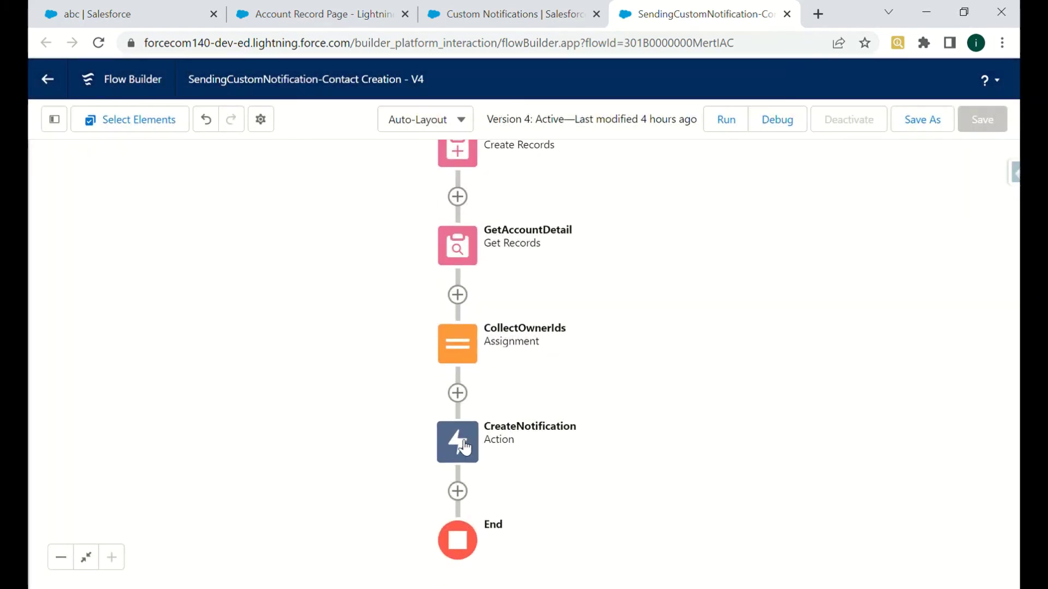
Step: Inspect the notification type ID, body and title inputs of the CreateNotification action
left_click(461, 445)
left_click(463, 447)
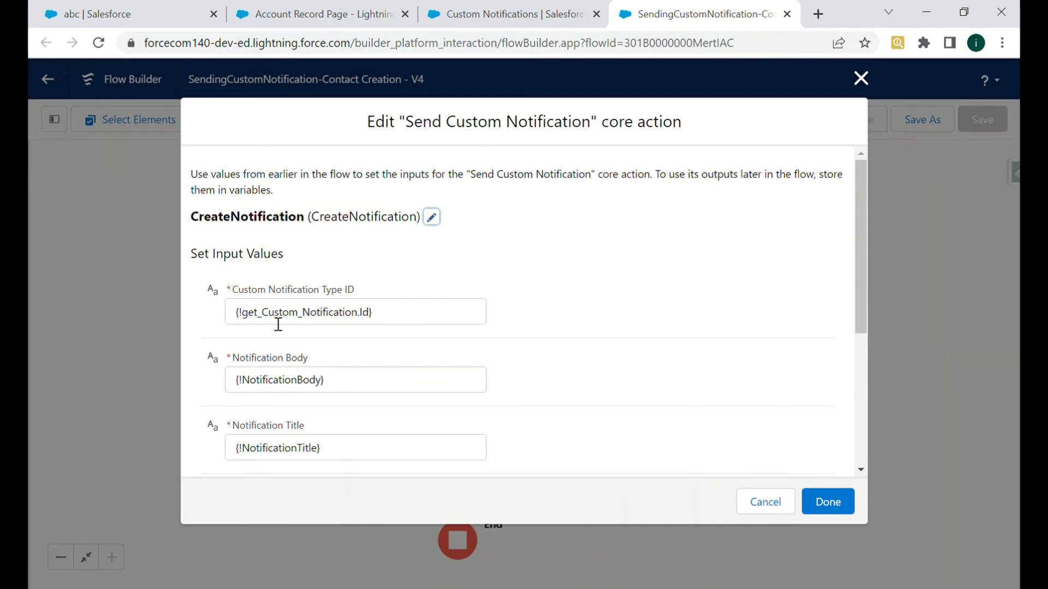
left_click(861, 77)
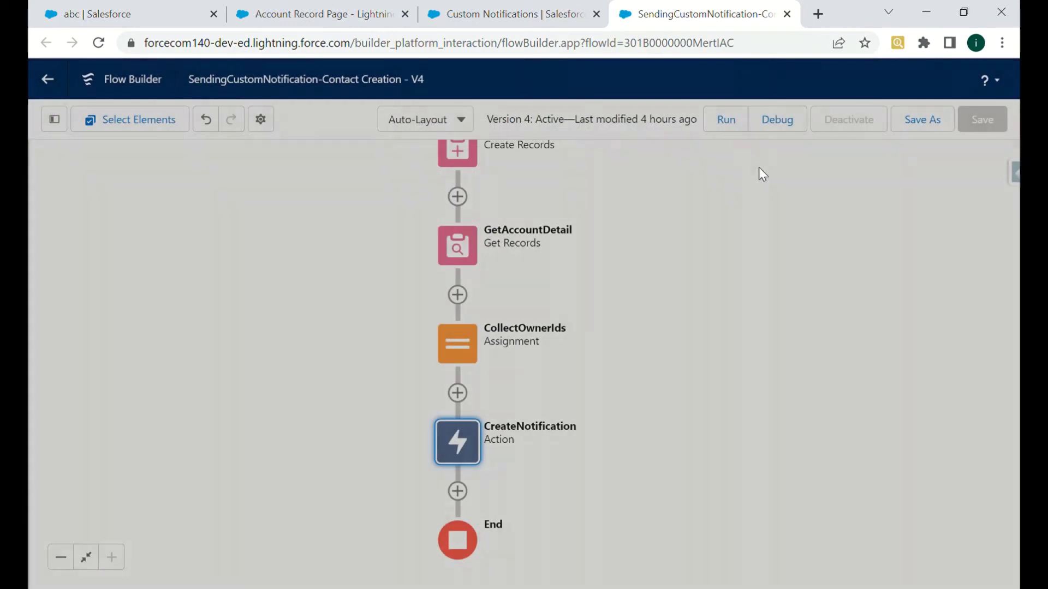
Step: Review the get_Custom_Notification element's filter, sort order and storage options, and compare its DeveloperName condition with the custom notification type in Setup
scroll(571, 247, "up", 2)
scroll(571, 246, "up", 2)
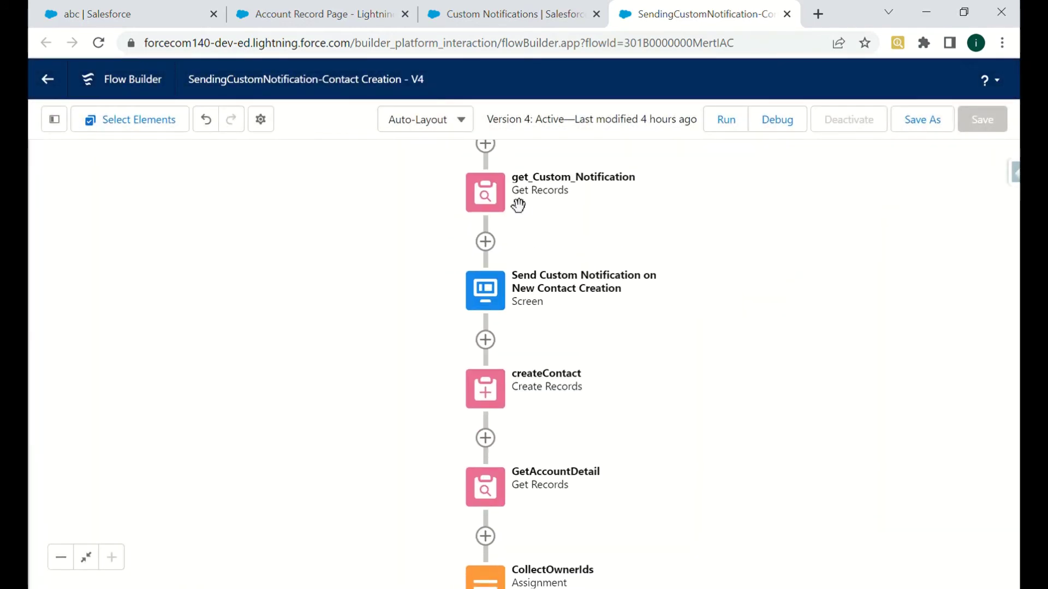
double_click(518, 204)
left_click_drag(857, 298, 853, 464)
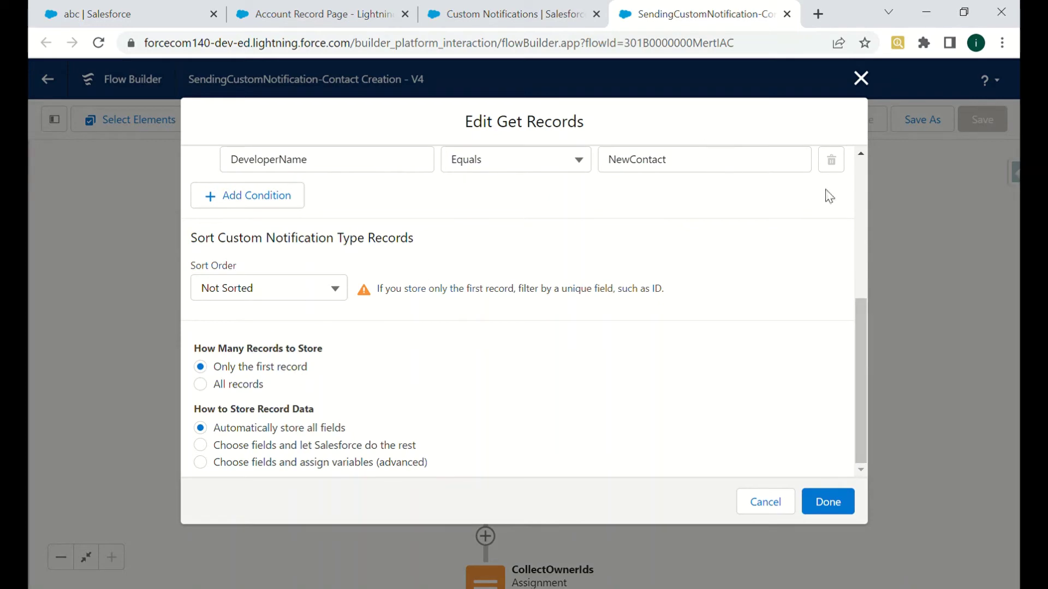
left_click_drag(857, 312, 861, 199)
left_click(861, 78)
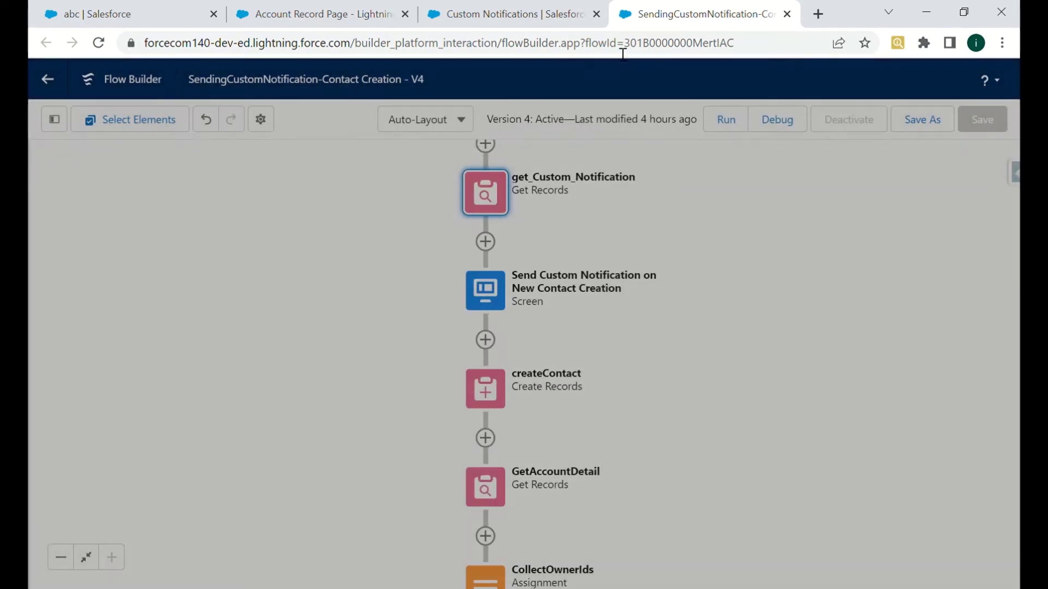
left_click(543, 13)
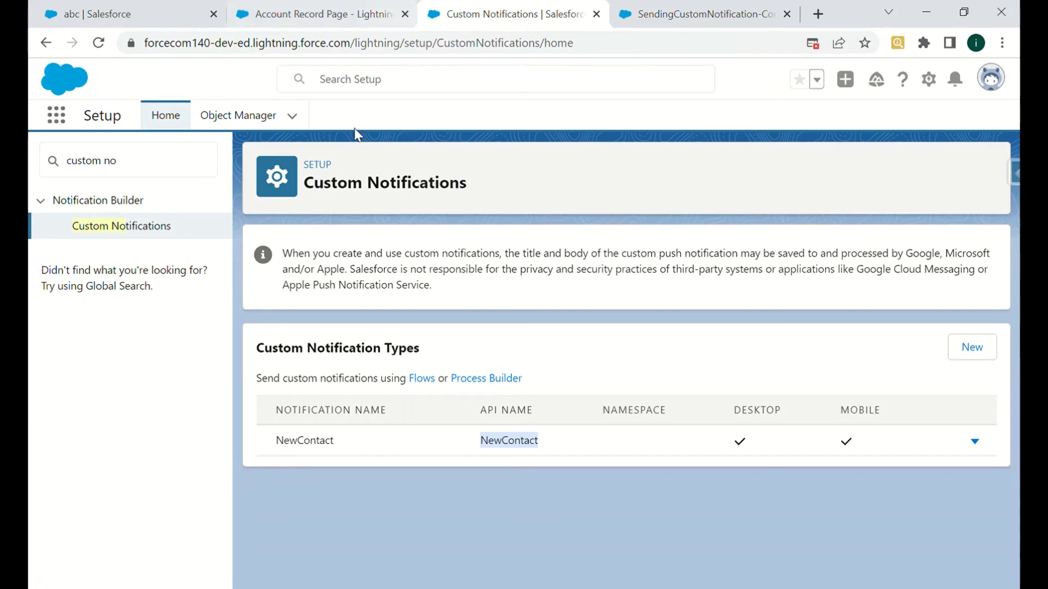
left_click(705, 12)
Step: Recheck the notification type ID, body and title inputs of the CreateNotification action without changing them
scroll(610, 484, "down", 4)
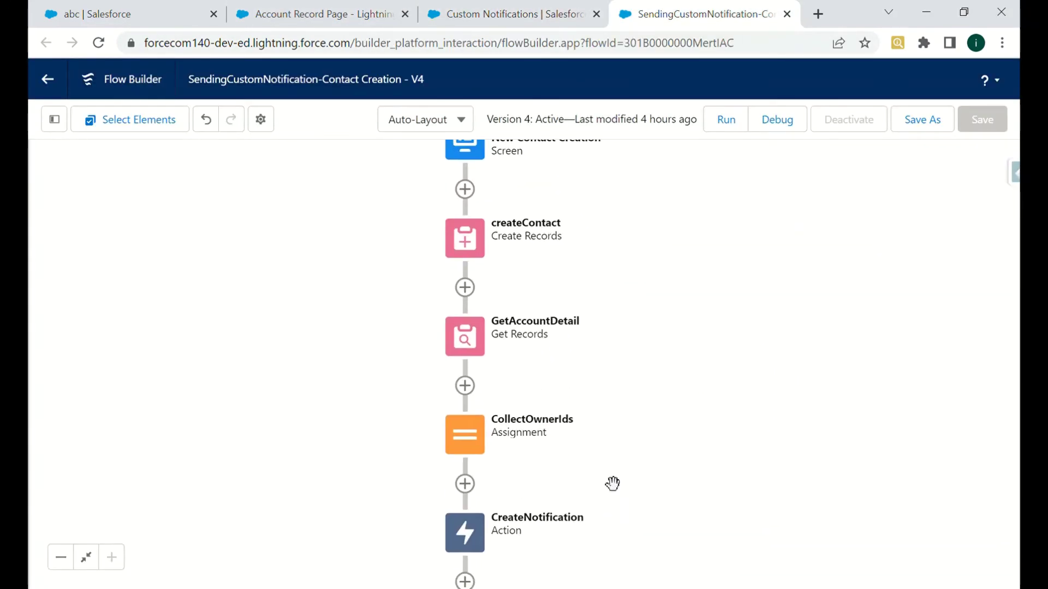
left_click(468, 493)
left_click(463, 487)
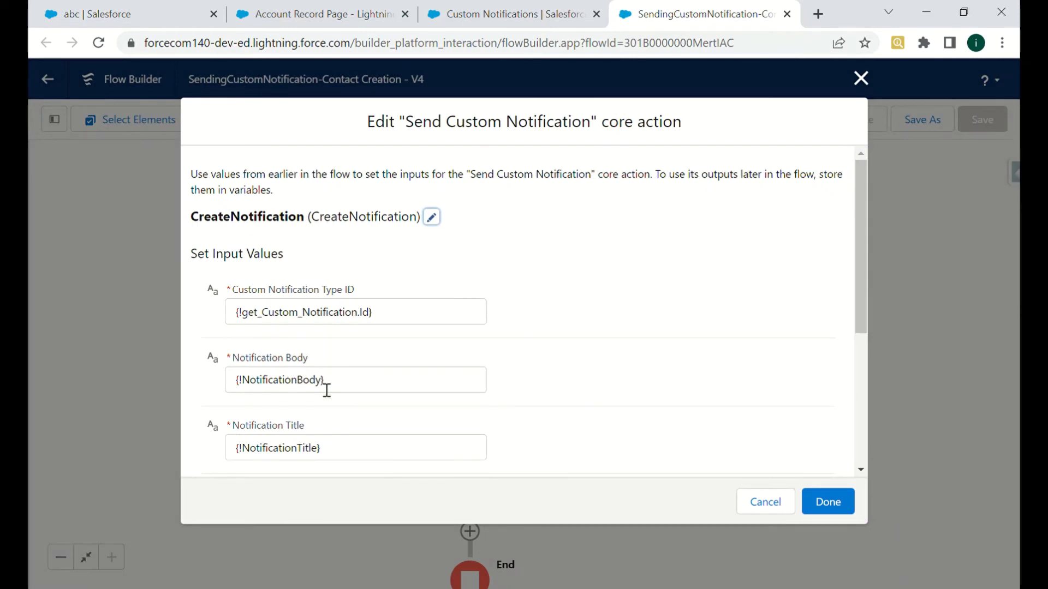
left_click(861, 78)
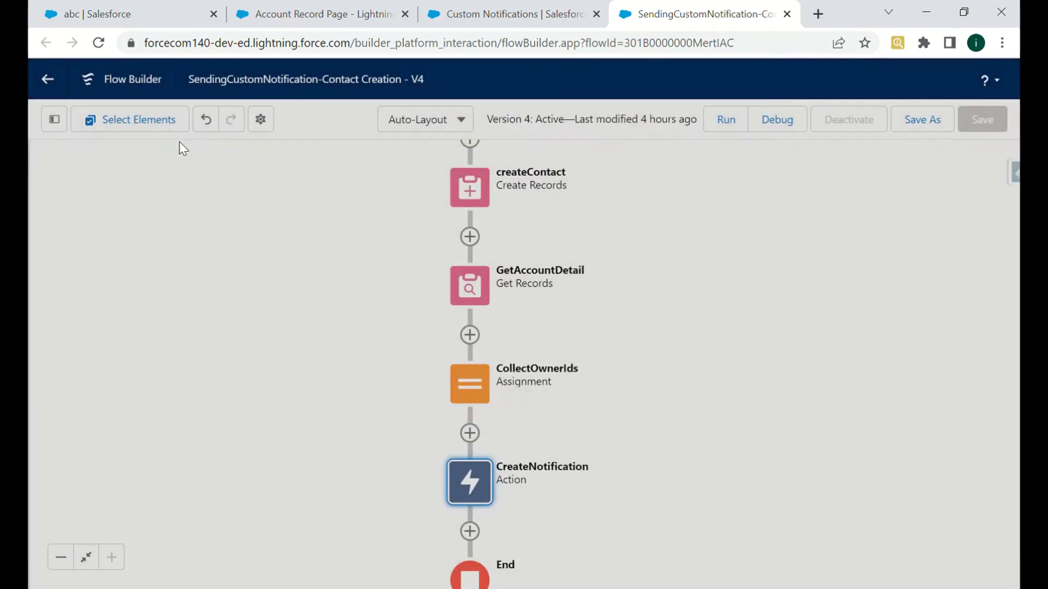
Step: Open the NotificationBody text template from the flow's resources to view its body text
left_click(54, 119)
left_click(48, 160)
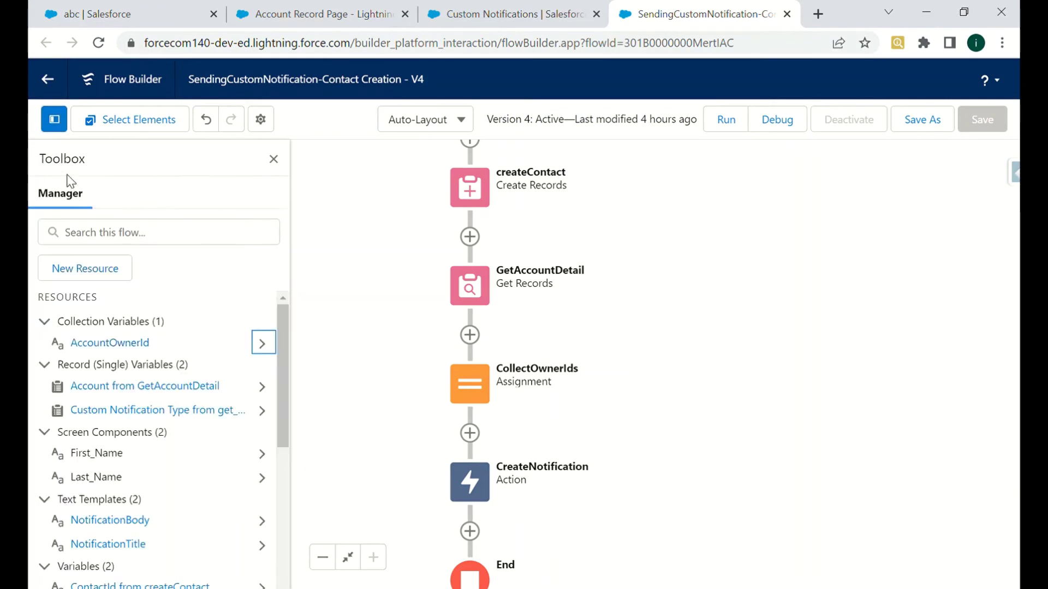
left_click_drag(285, 328, 280, 368)
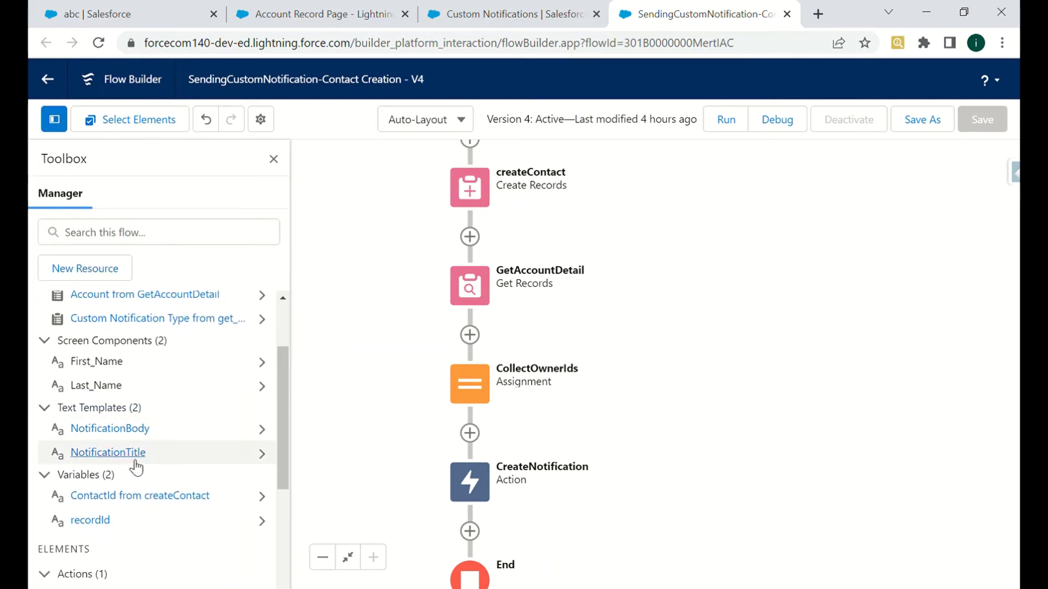
left_click(263, 435)
left_click(249, 333)
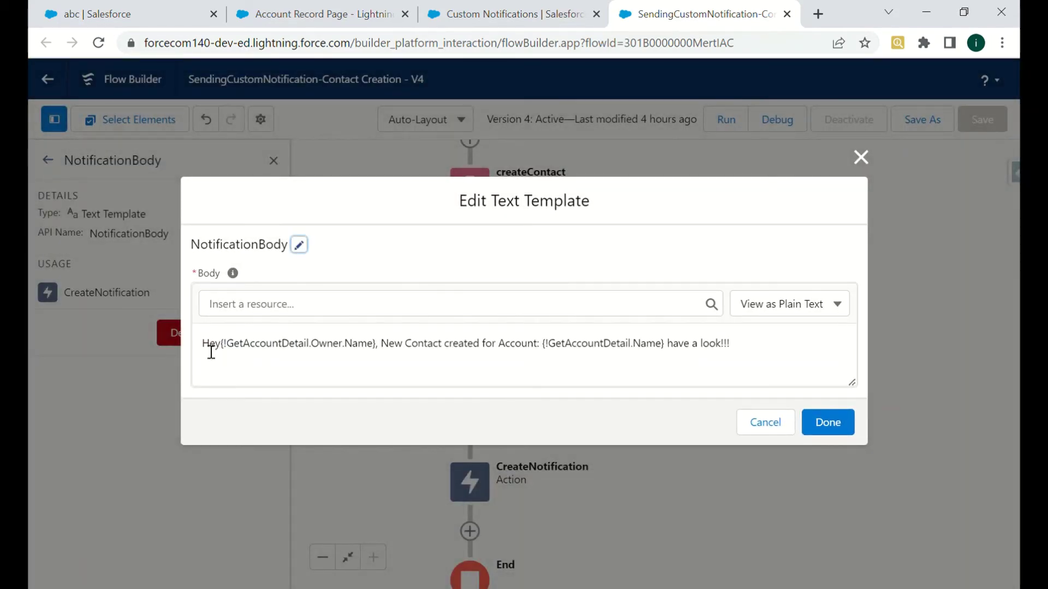
Step: Compare the NotificationBody text with the notifications received on the abc account page, and close the template unchanged
left_click(131, 13)
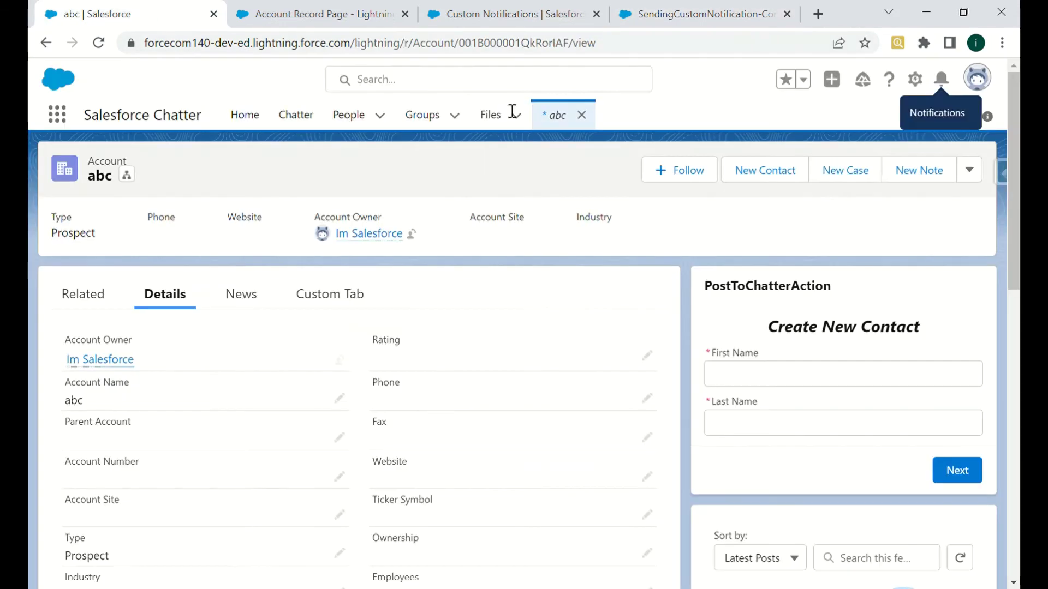
left_click(942, 79)
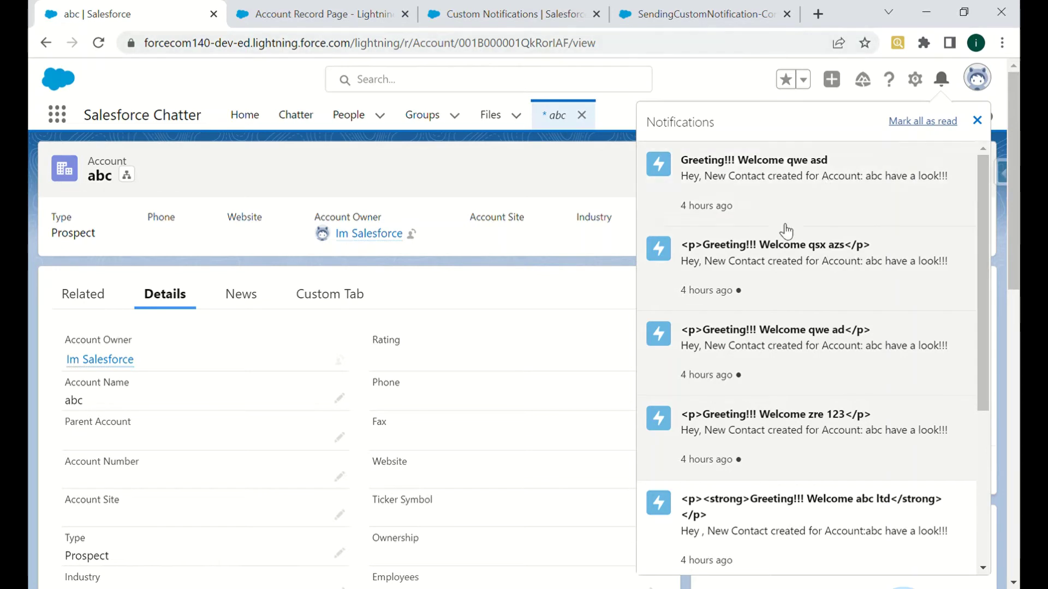
left_click(667, 10)
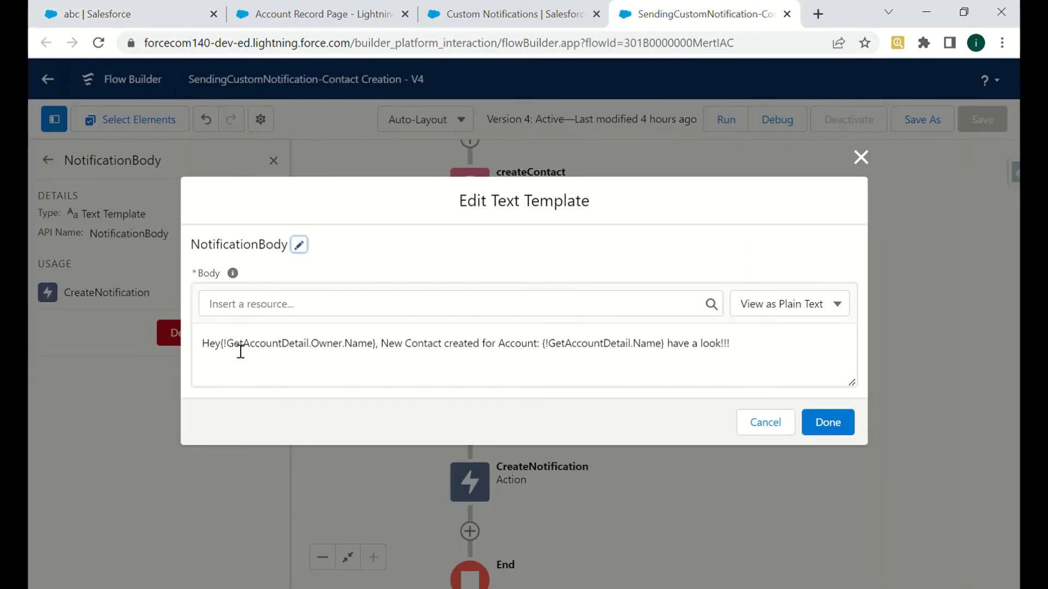
left_click(129, 10)
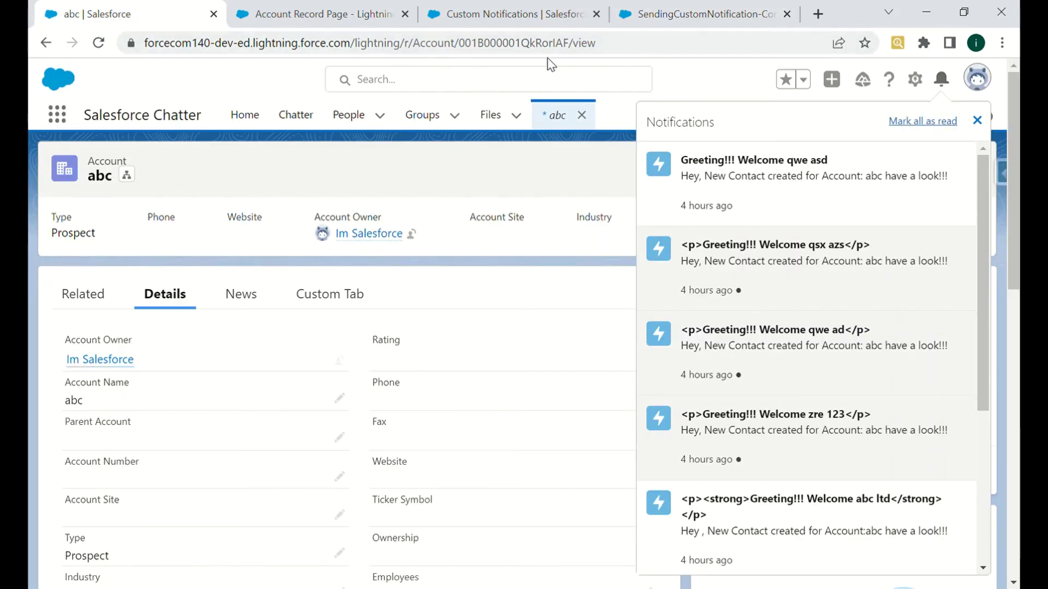
left_click(709, 11)
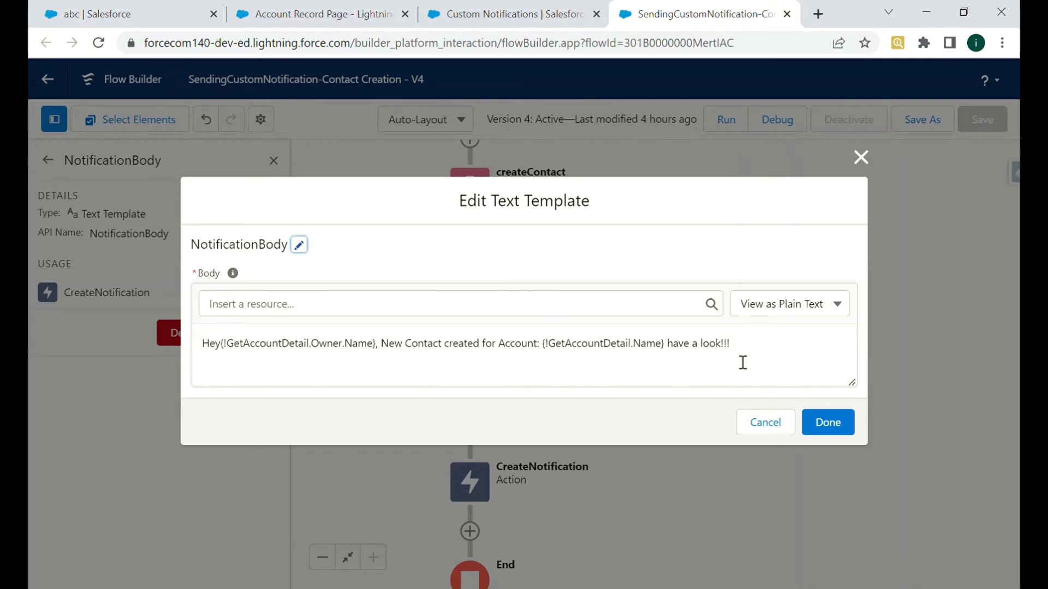
left_click(837, 426)
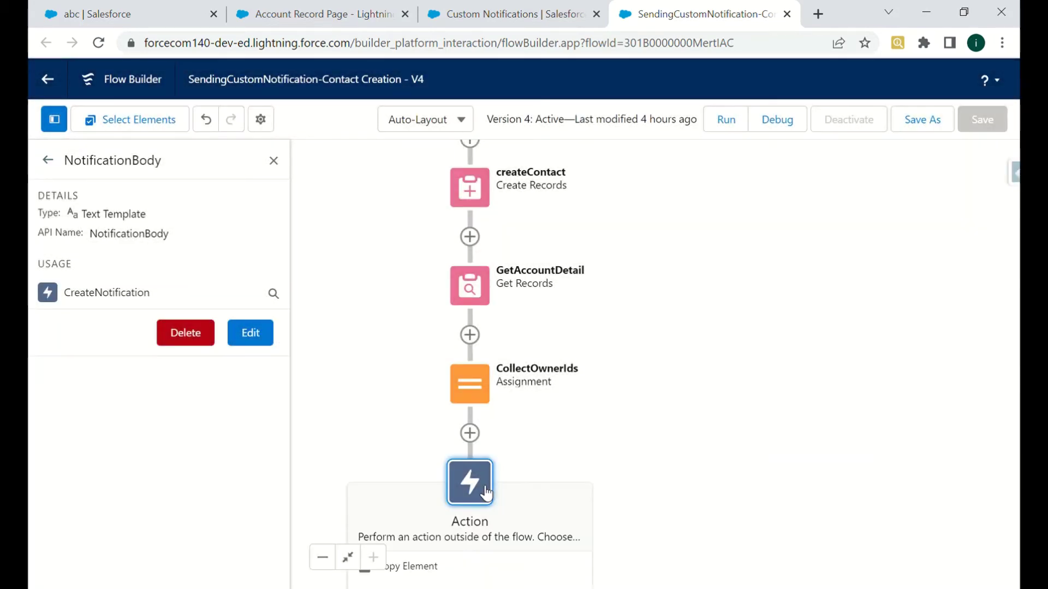
Step: Examine the recipient IDs input of the CreateNotification action without changing it
double_click(480, 485)
left_click_drag(854, 302, 867, 378)
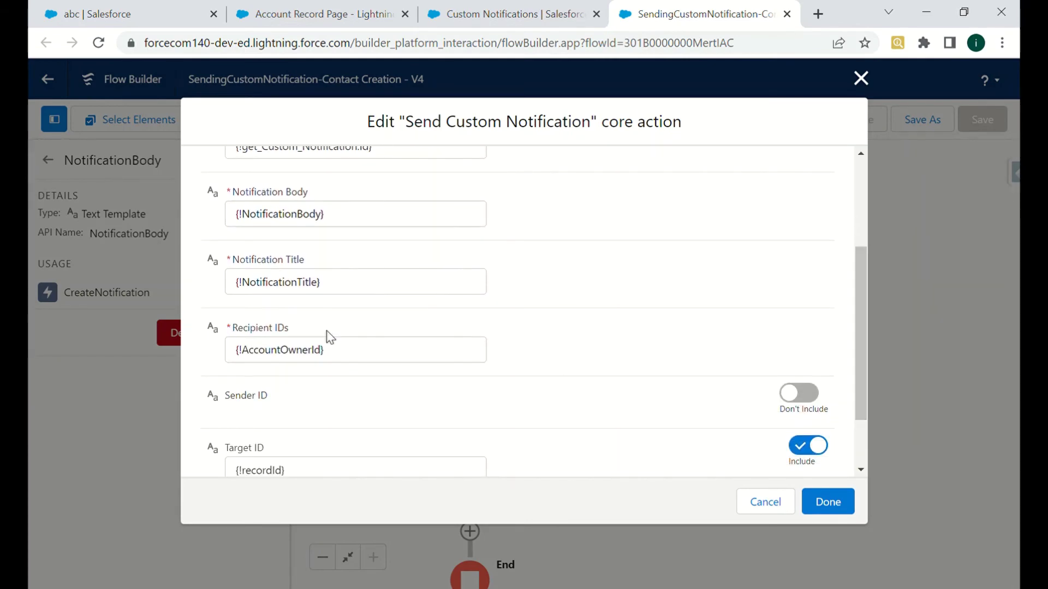
left_click(860, 78)
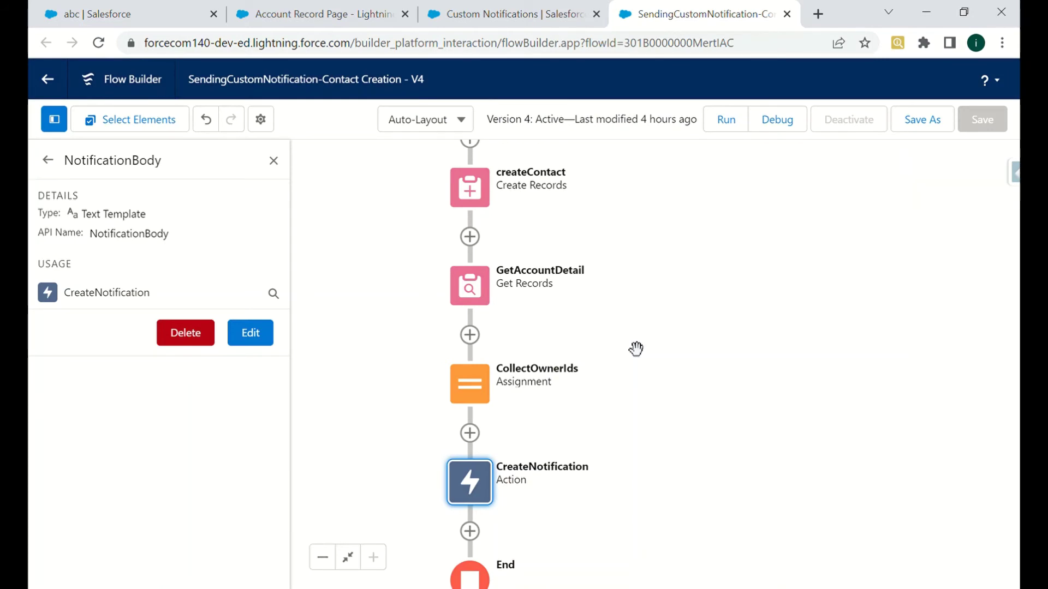
Step: Examine the AccountOwnerId collection variable's data type and multiple-values setting, and its use in the CollectOwnerIds assignment
left_click(47, 160)
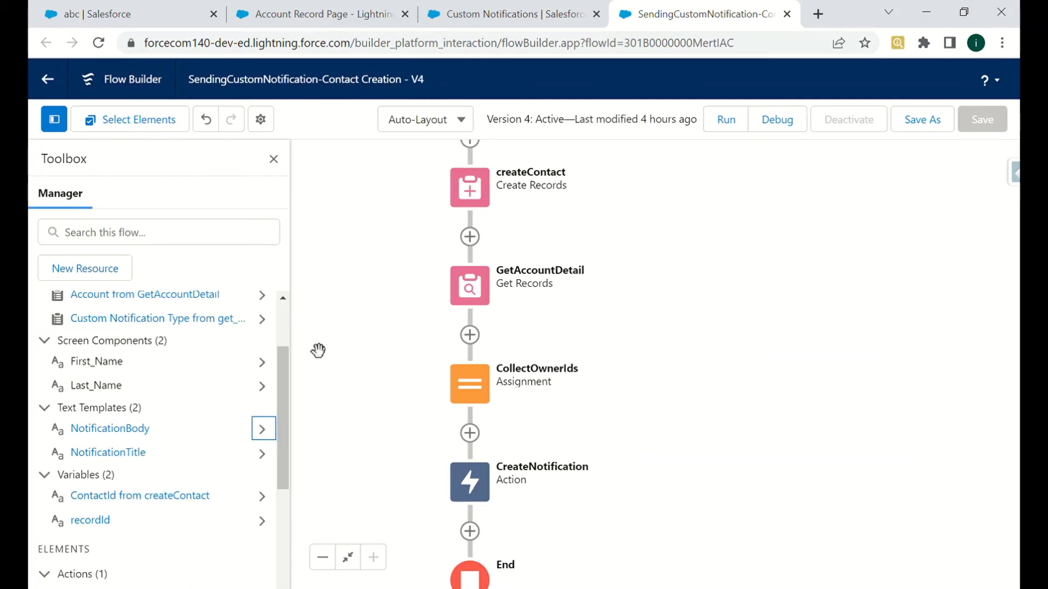
scroll(274, 365, "up", 2)
scroll(275, 371, "down", 2)
left_click_drag(280, 385, 283, 473)
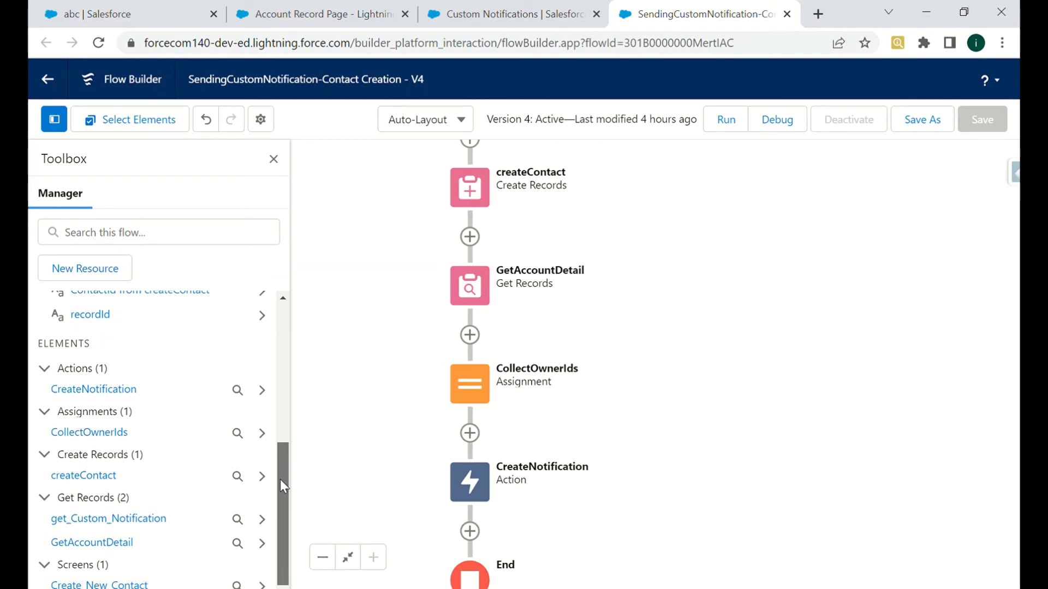
left_click_drag(281, 480, 277, 306)
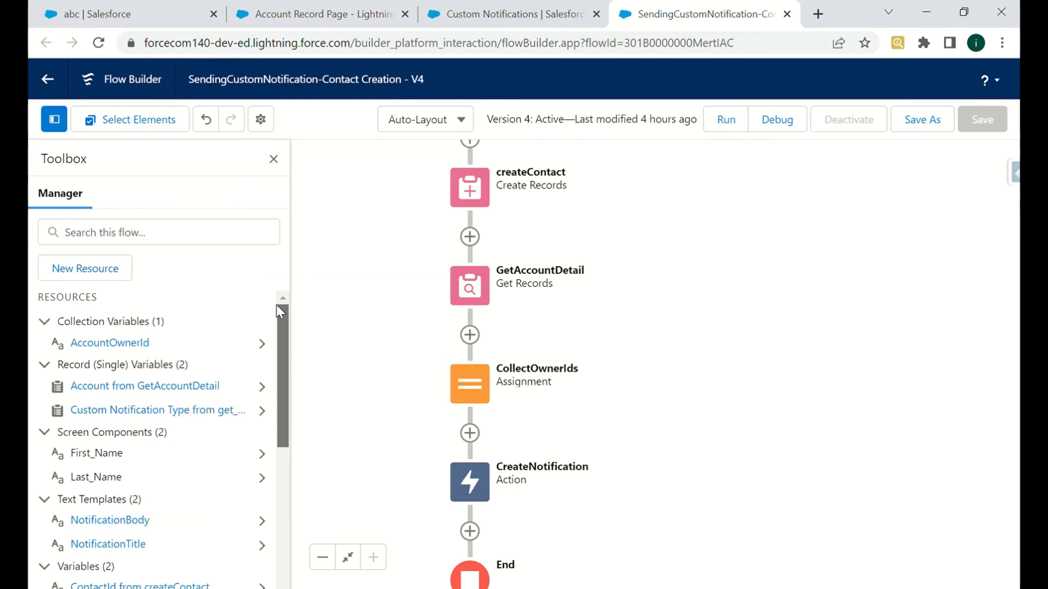
left_click(261, 343)
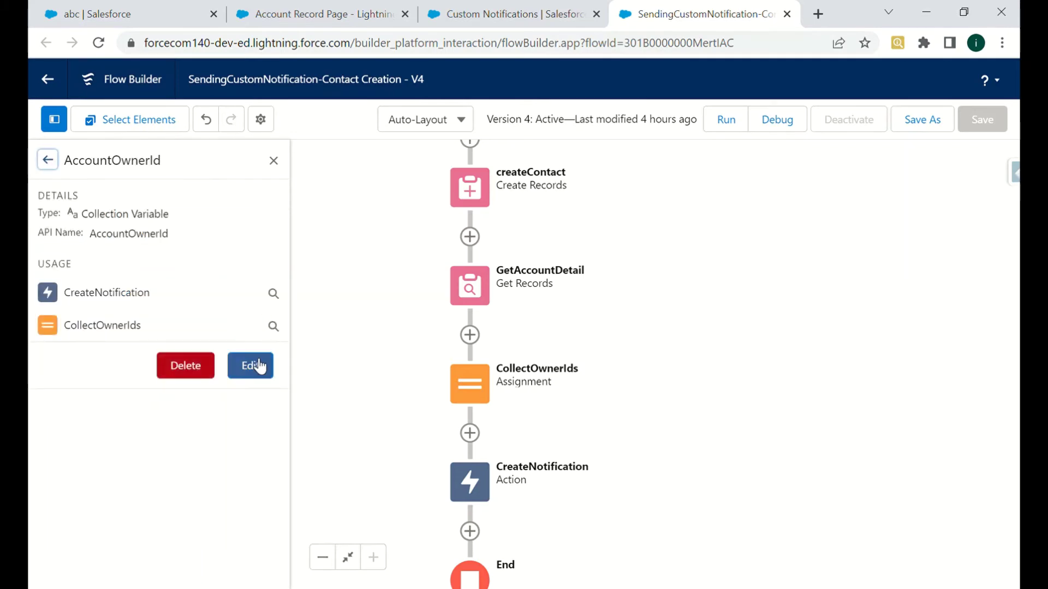
left_click(260, 366)
left_click(299, 248)
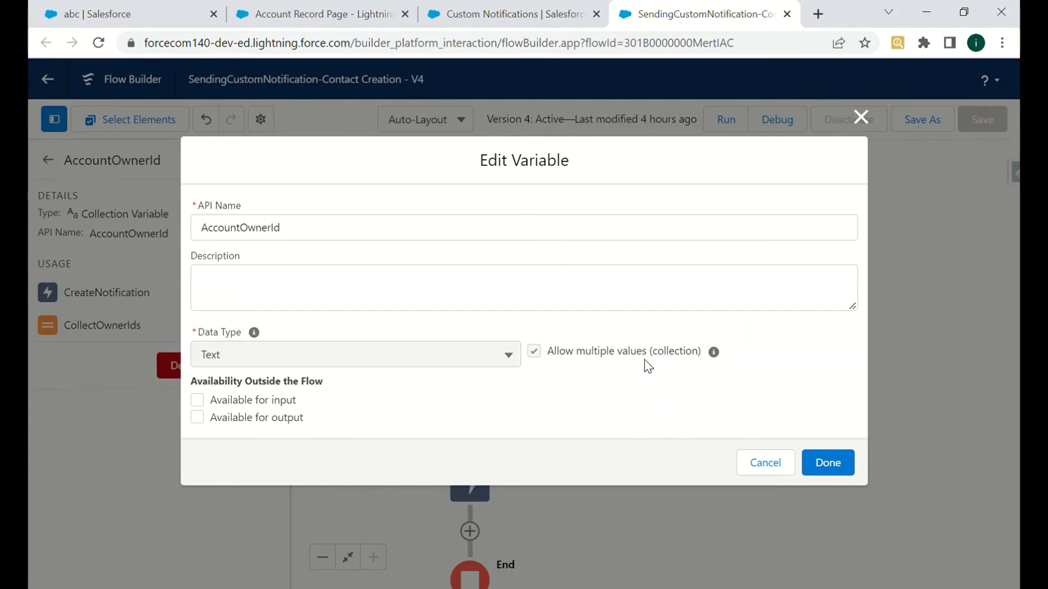
left_click(861, 116)
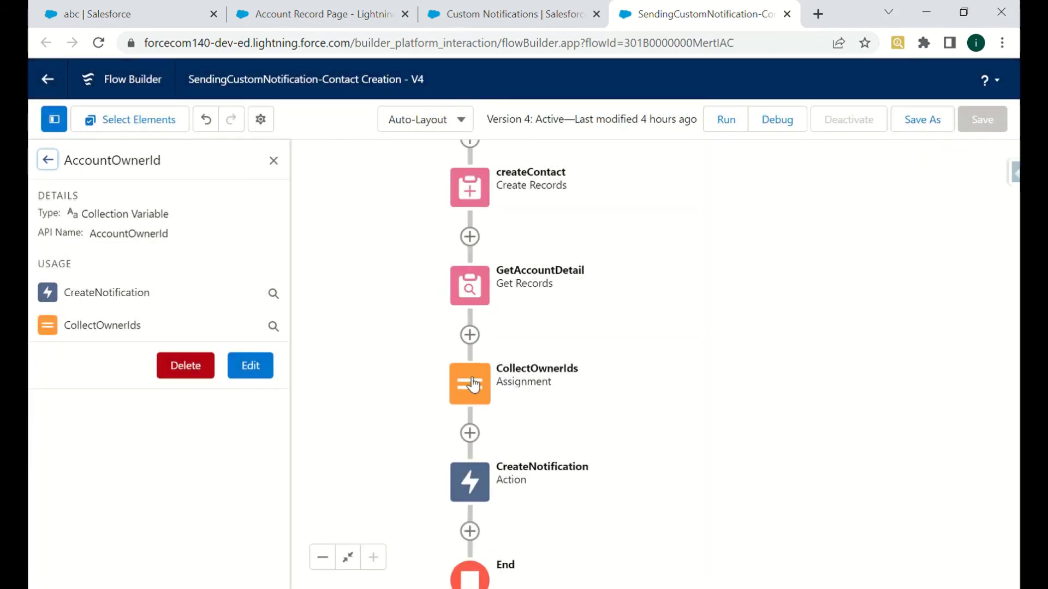
double_click(472, 385)
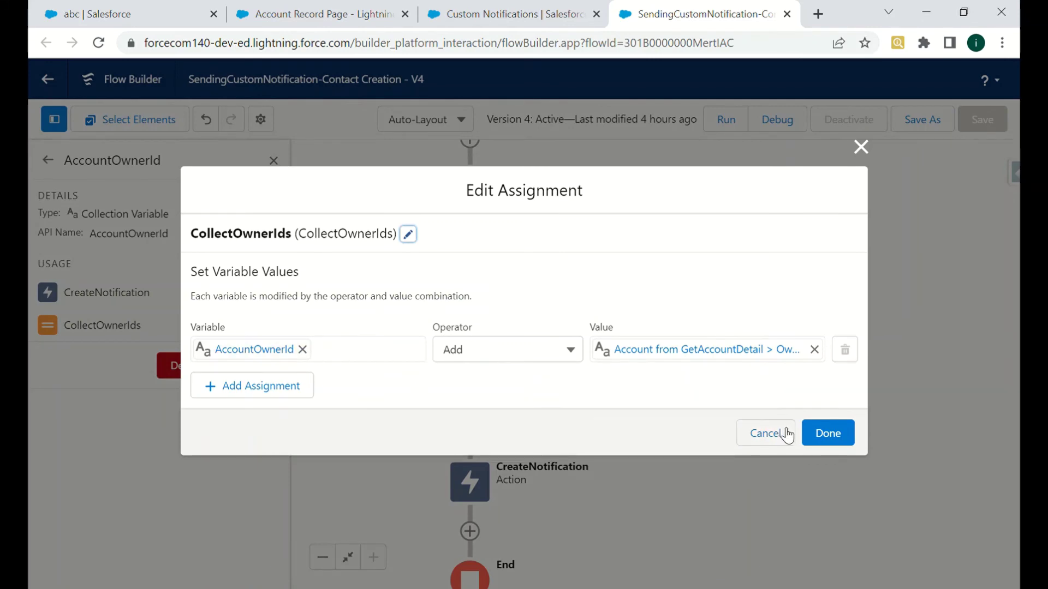
left_click(861, 146)
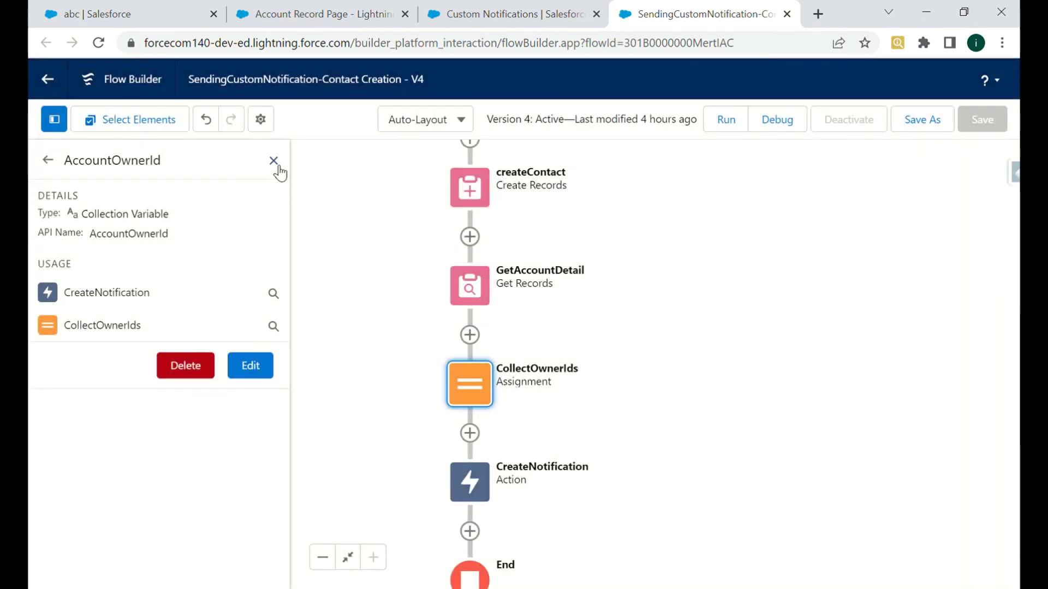
Step: Close the flow's resource list and inspect the CreateNotification action's sender ID, target ID and target page reference settings
left_click(278, 168)
double_click(468, 482)
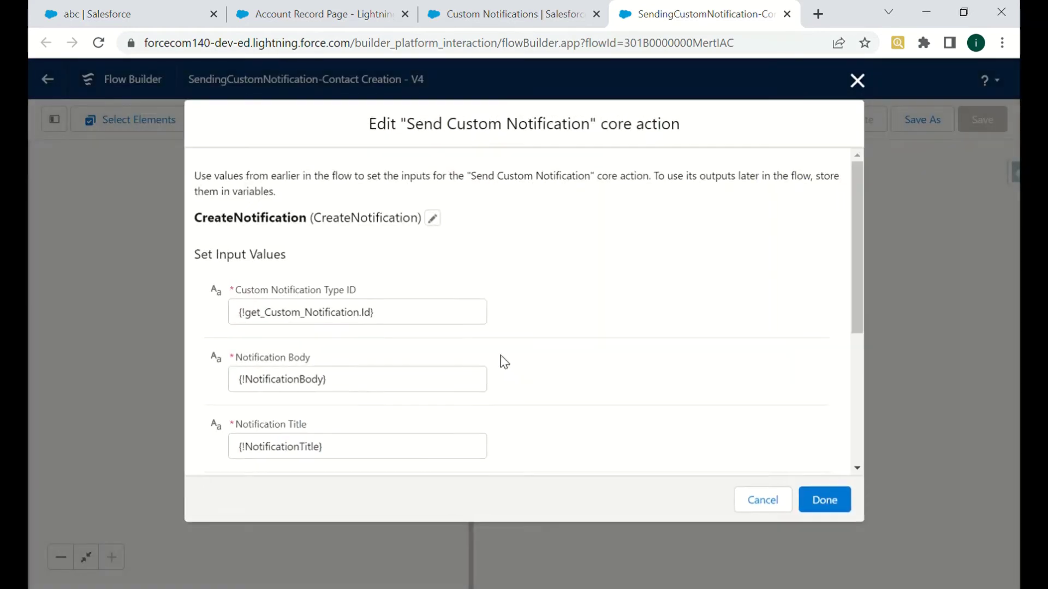
left_click_drag(853, 276, 864, 411)
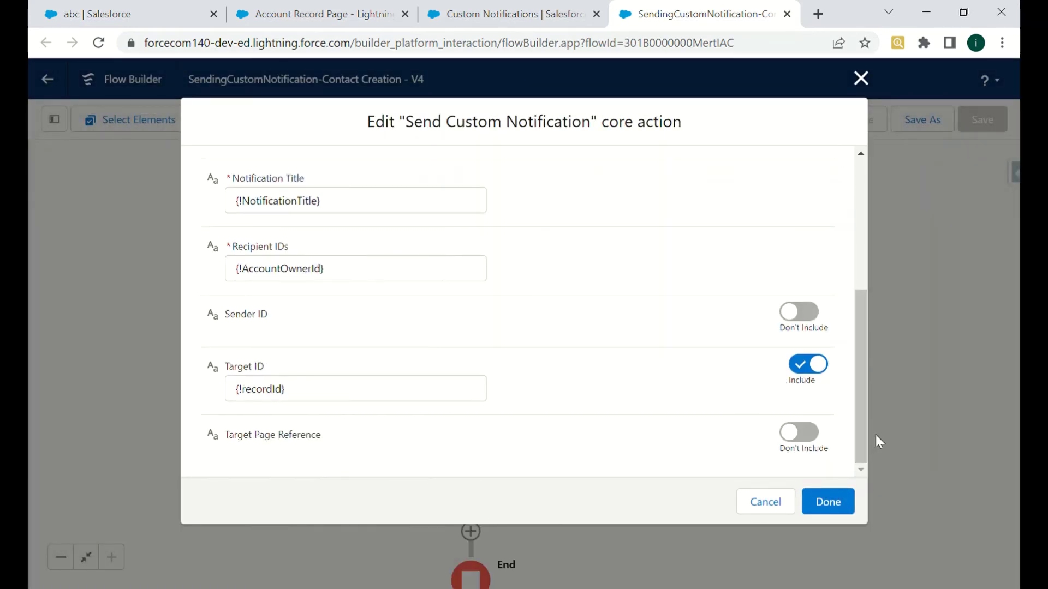
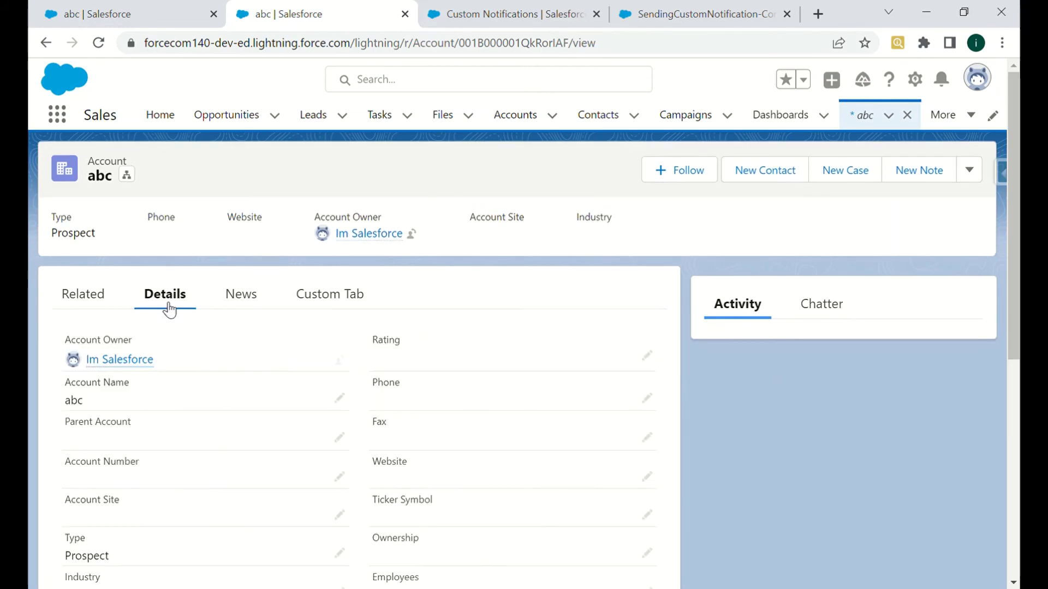
Step: Check the Create New Contact form on the abc account page, and open that record page for editing in Lightning App Builder
scroll(821, 296, "down", 2)
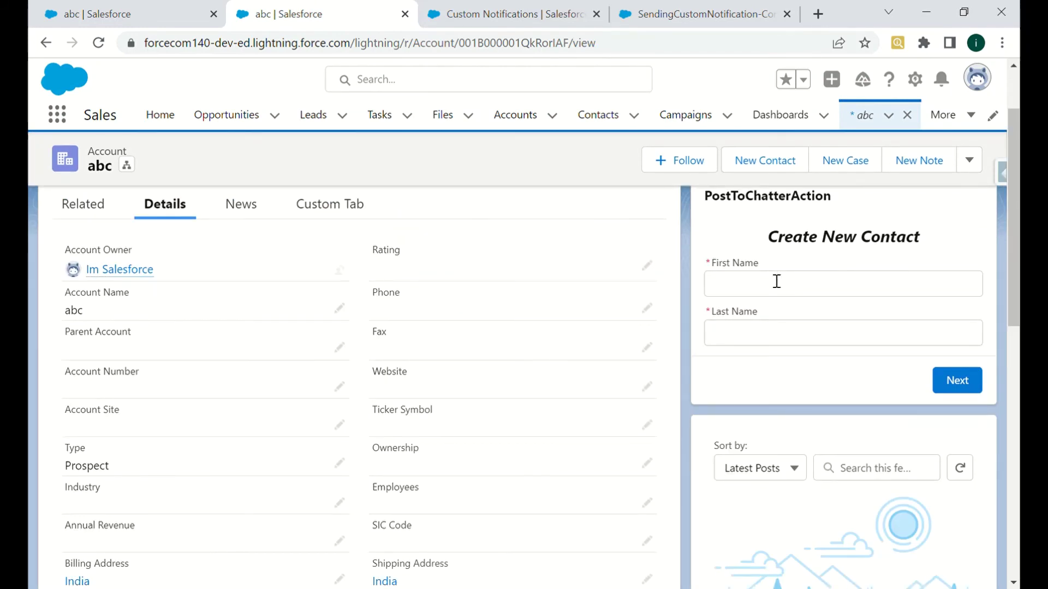
scroll(777, 281, "up", 2)
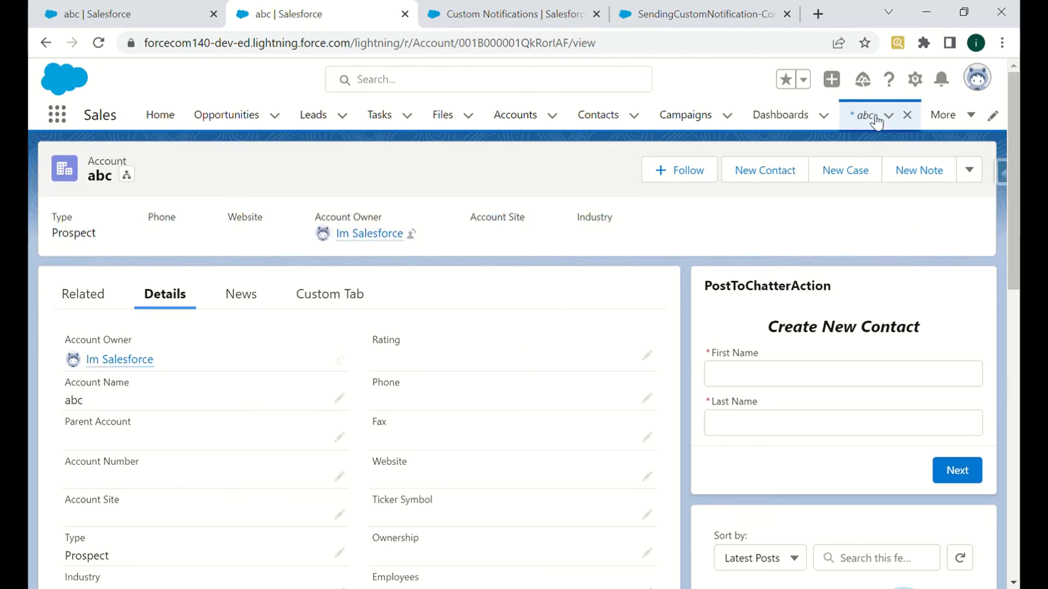
left_click(915, 79)
left_click(836, 262)
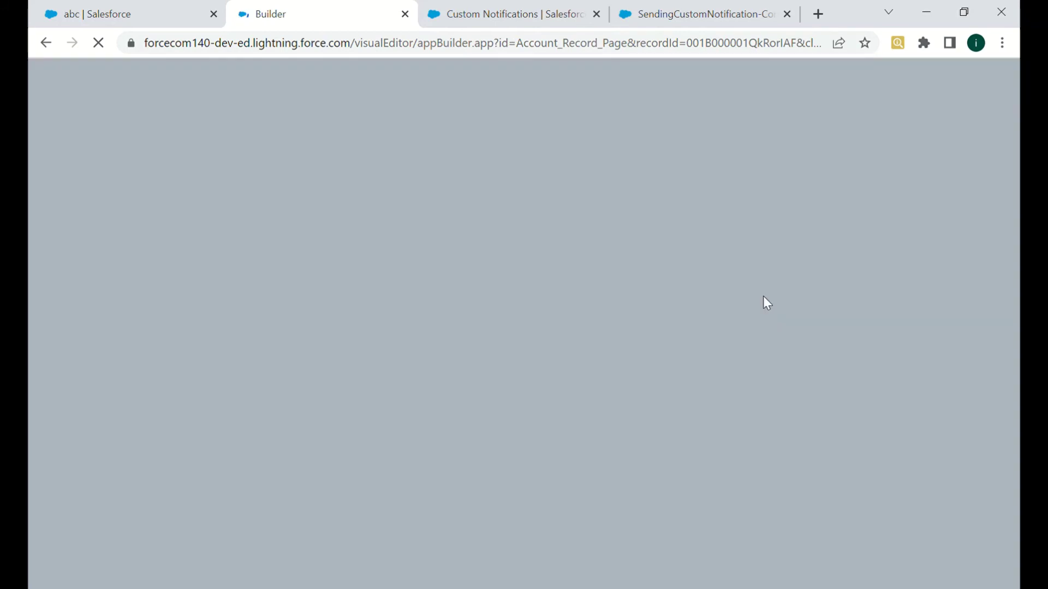
left_click(630, 4)
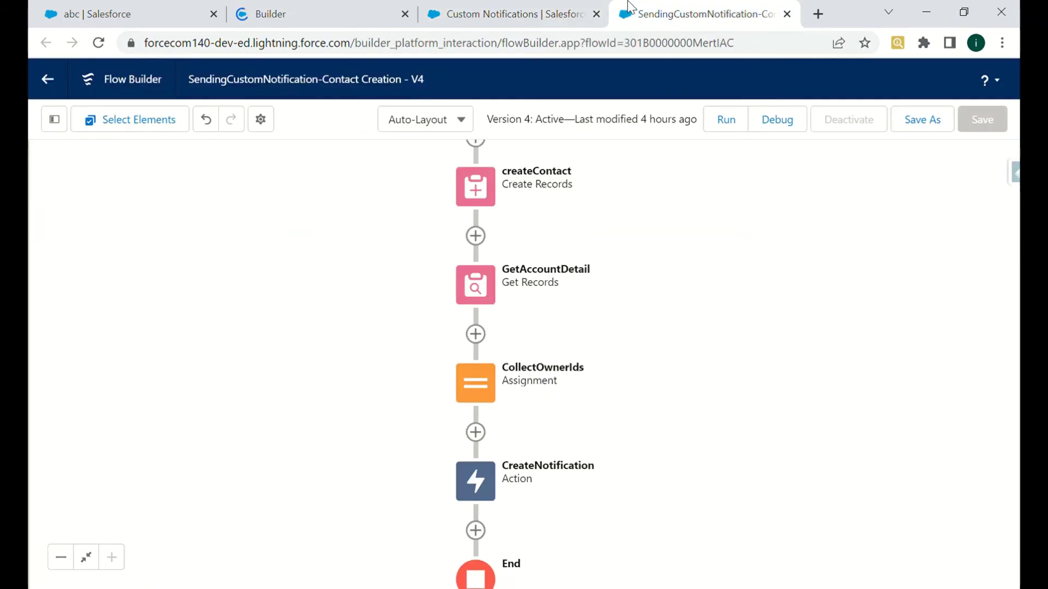
left_click(275, 12)
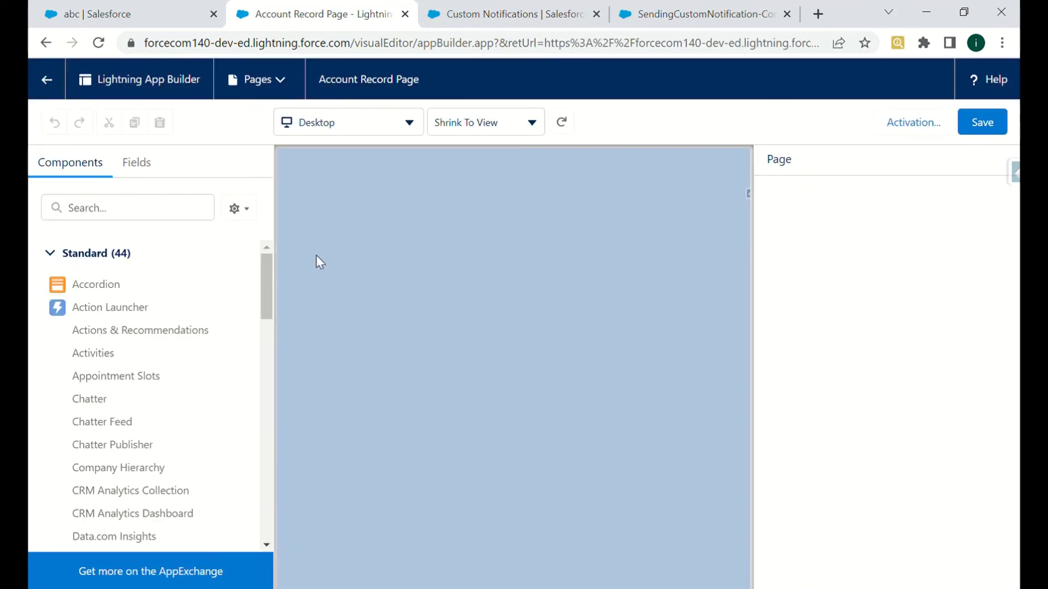
Step: Search the Lightning App Builder component list for "sen"
left_click(128, 215)
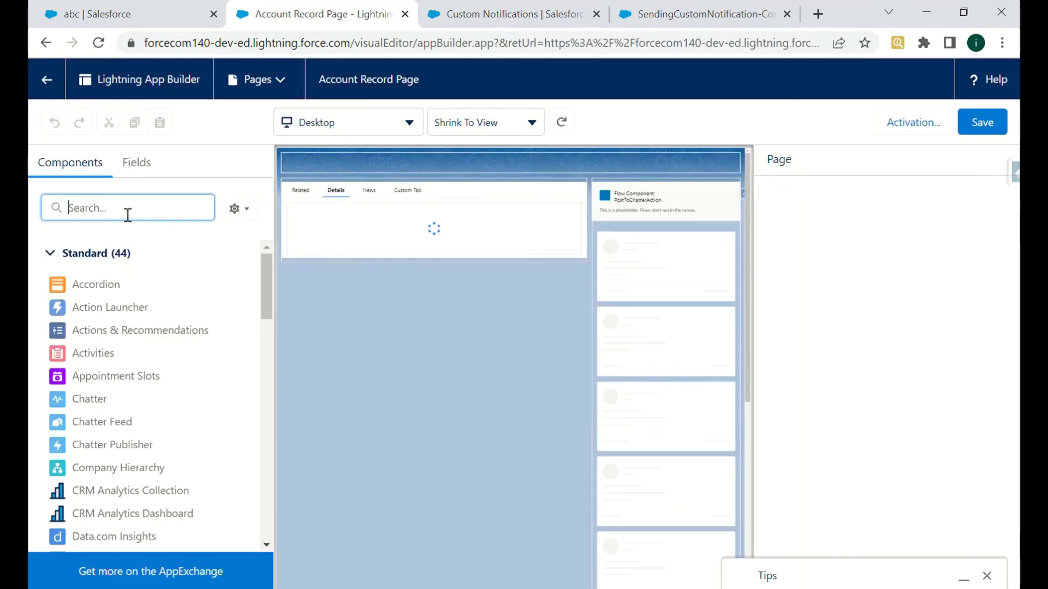
type("sen")
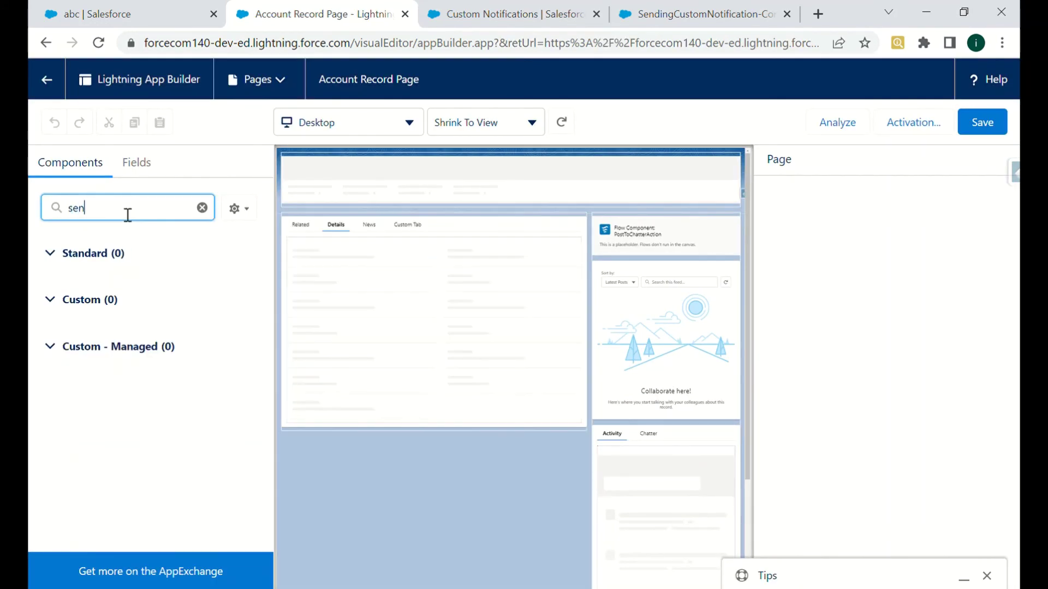
key("BackSpace")
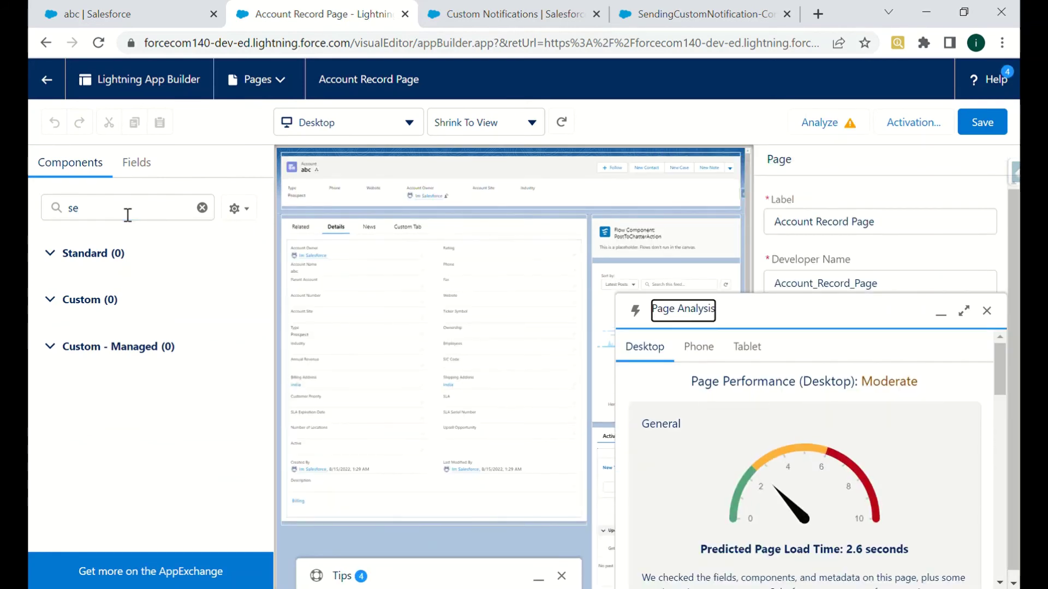
Step: Set the page's existing flow component to run SendingCustomNotification-Contact Creation, and pass the record ID into its recordId variable
left_click(987, 311)
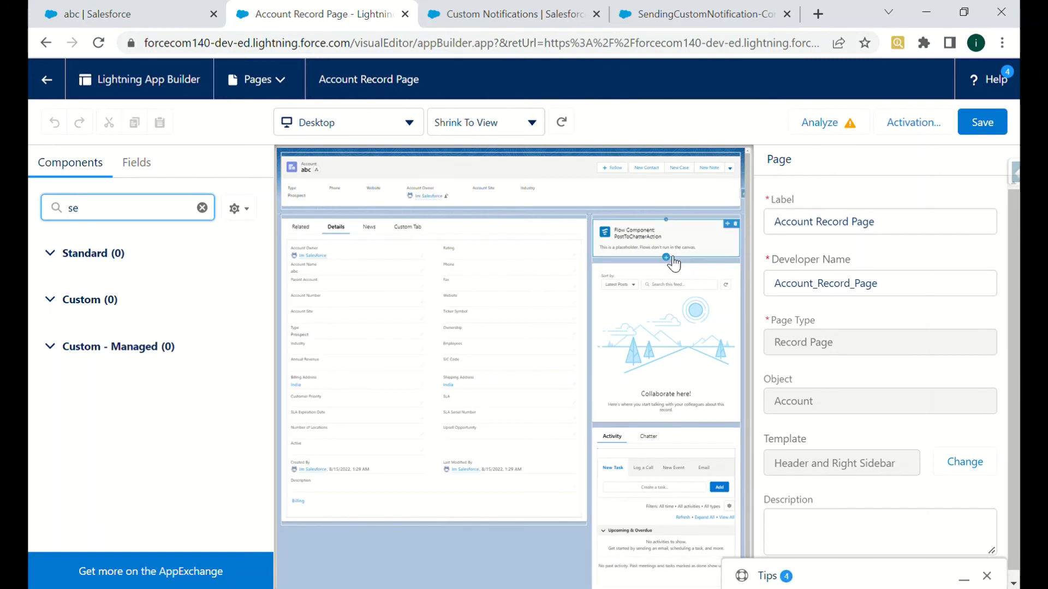
left_click(667, 262)
left_click(675, 243)
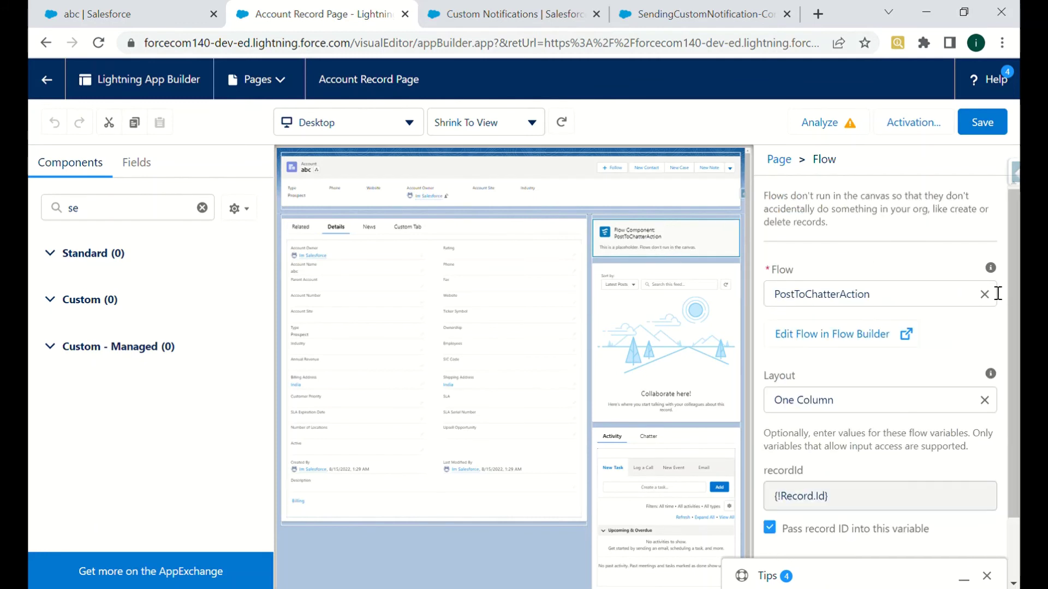
left_click(990, 295)
type("sendi")
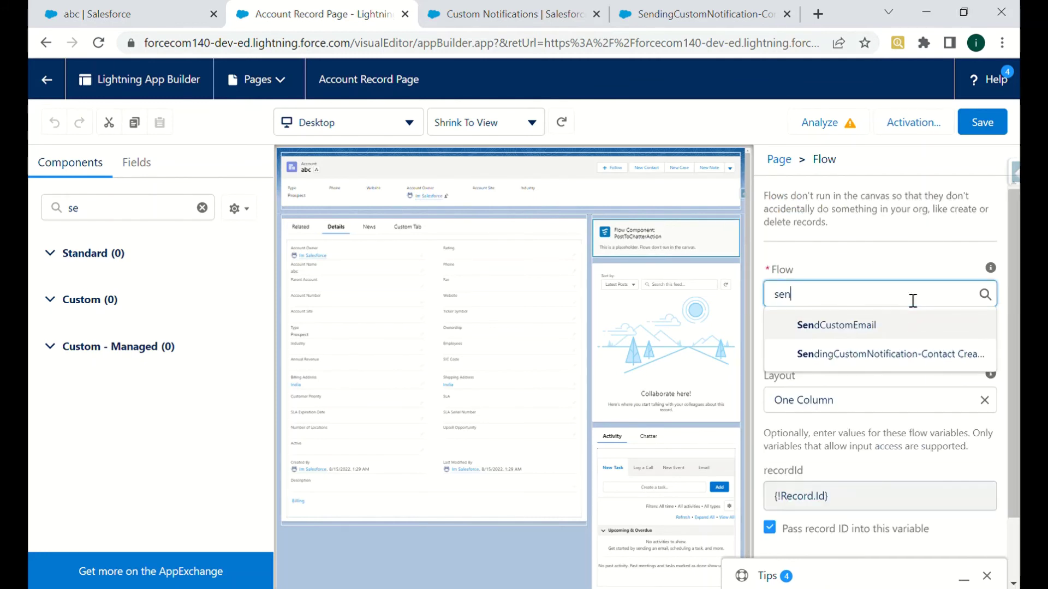
left_click(880, 328)
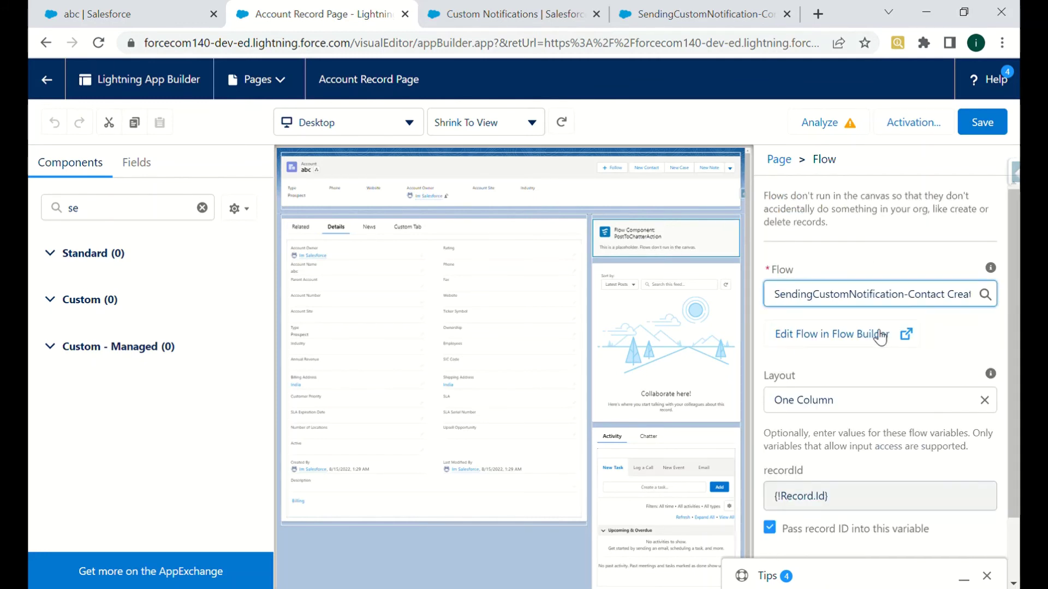
left_click(792, 430)
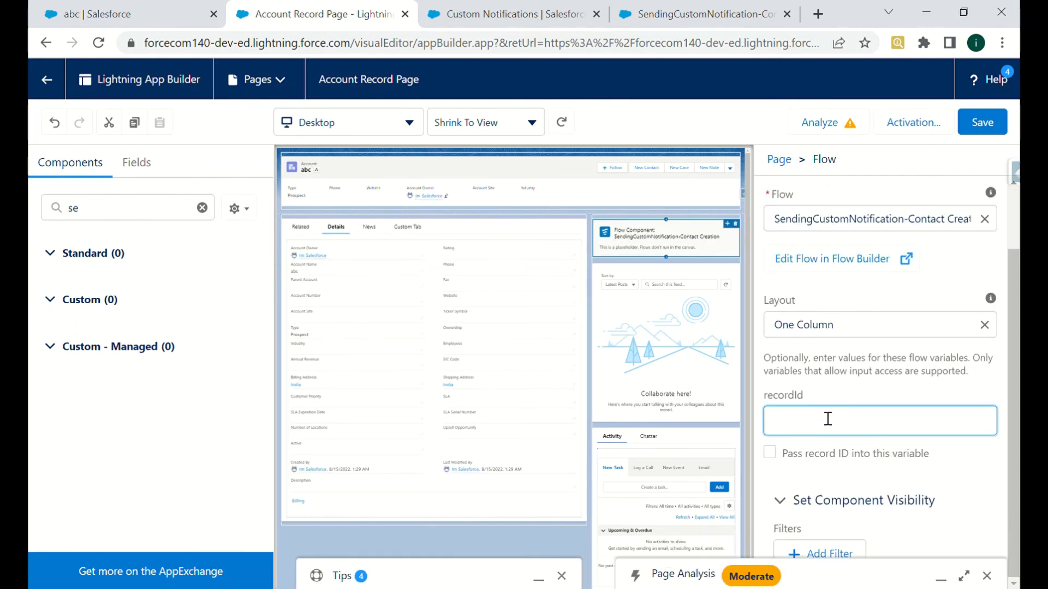
left_click(769, 452)
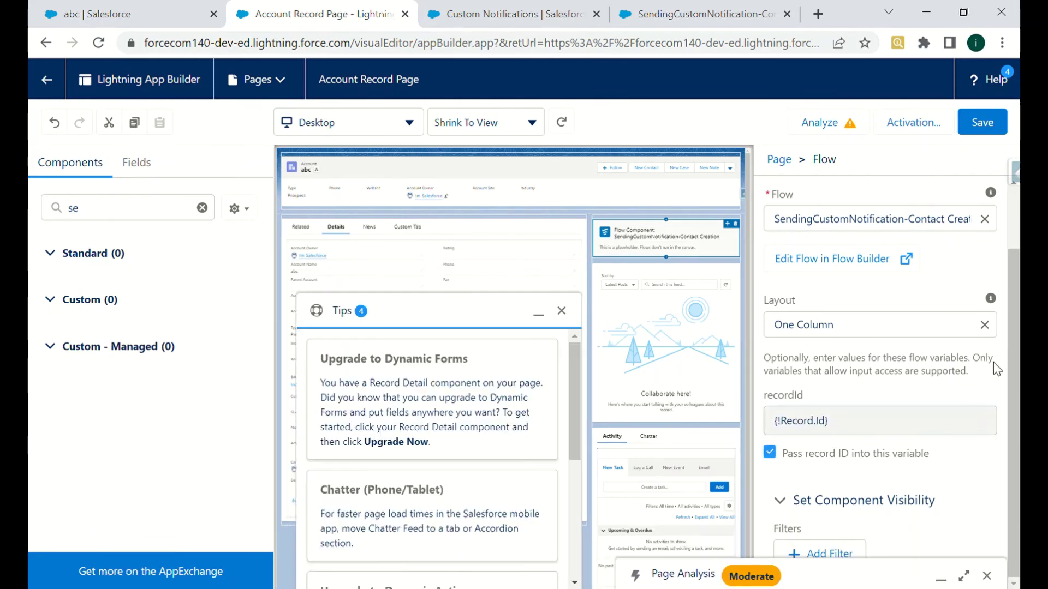
Step: Dismiss the page analysis and tips, then save the Account Record Page and return to the abc account
left_click(987, 576)
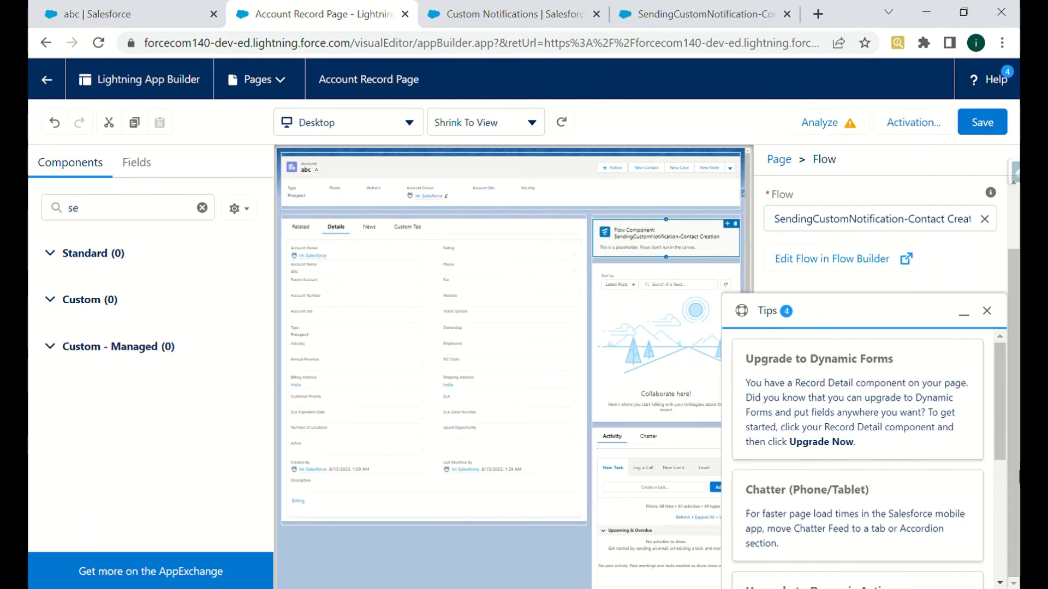
left_click(995, 317)
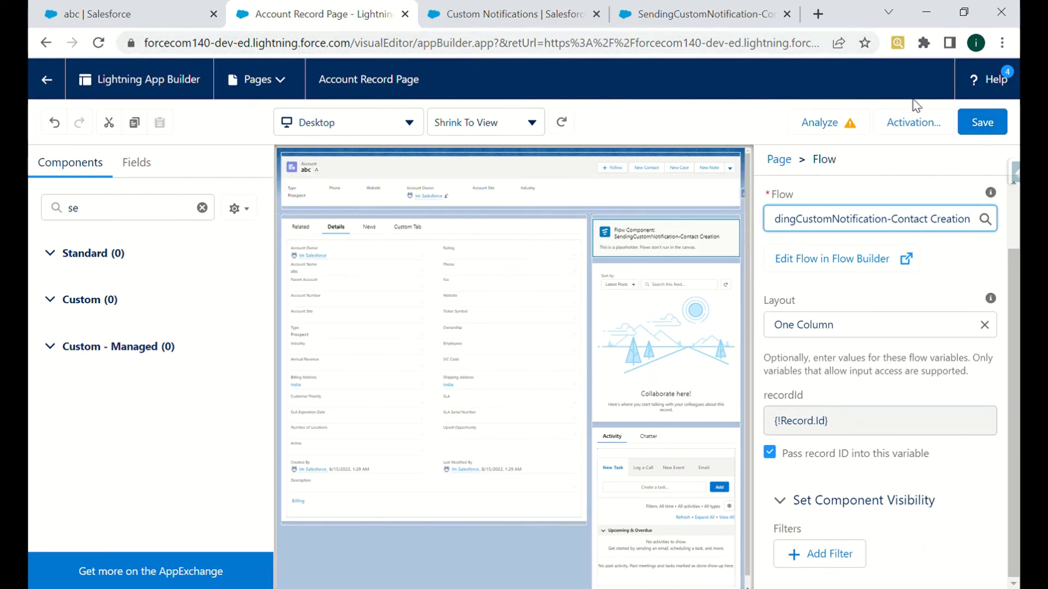
left_click(988, 128)
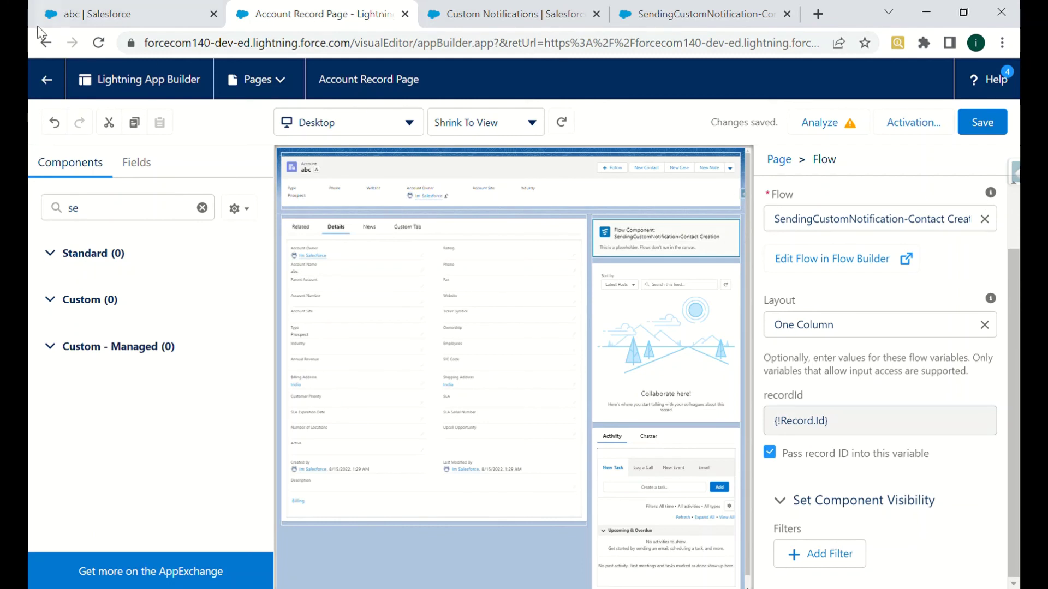
left_click(47, 80)
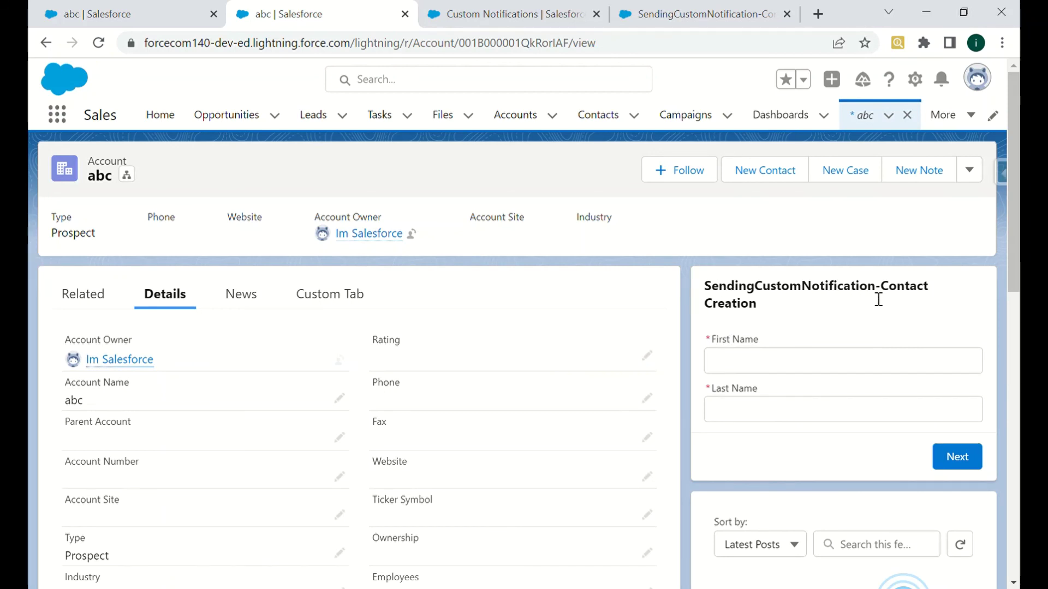
Step: Submit the contact creation flow with first name "abc" and last name "l", and check the account owner's notifications
left_click(752, 367)
type("abc")
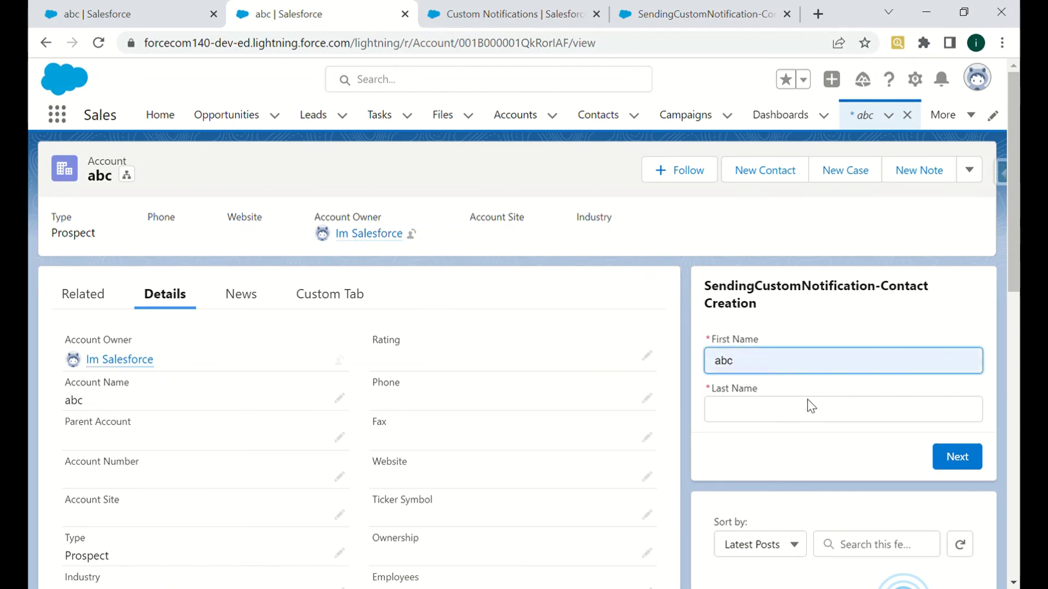
left_click(756, 419)
type("1")
left_click(954, 457)
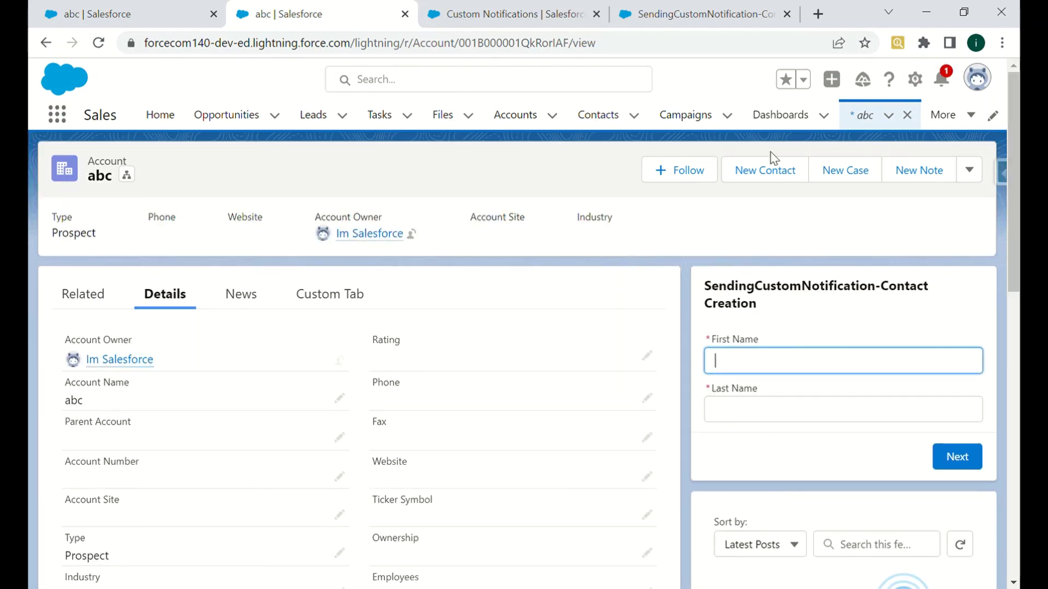
left_click(942, 81)
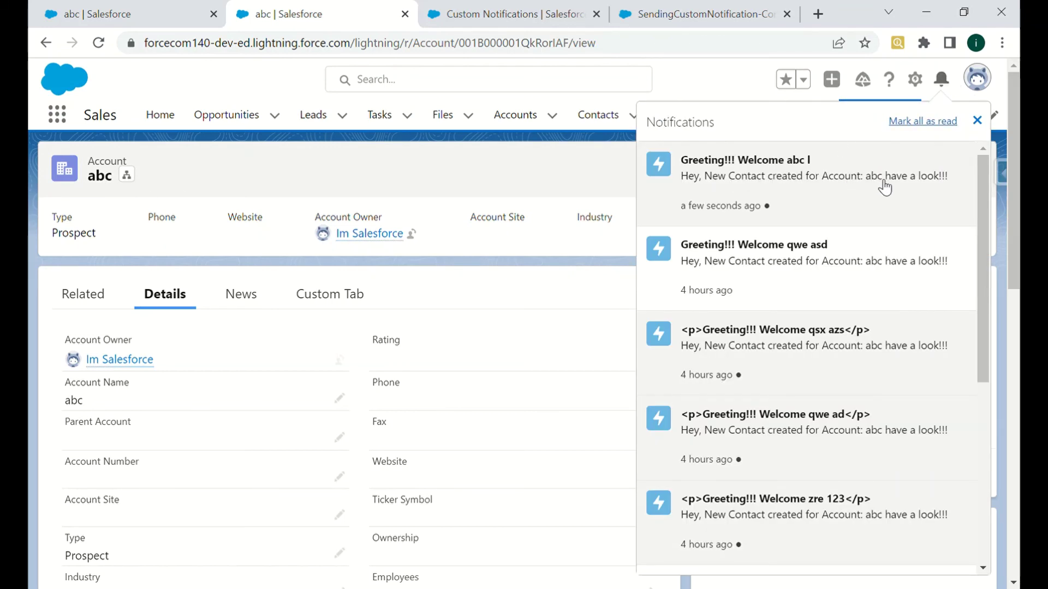
left_click(603, 174)
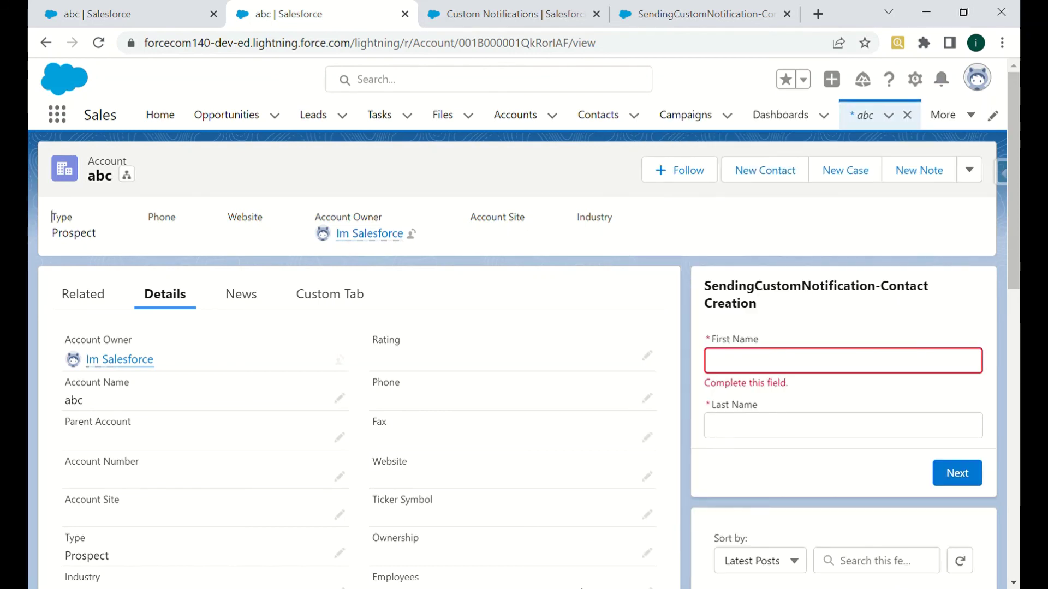